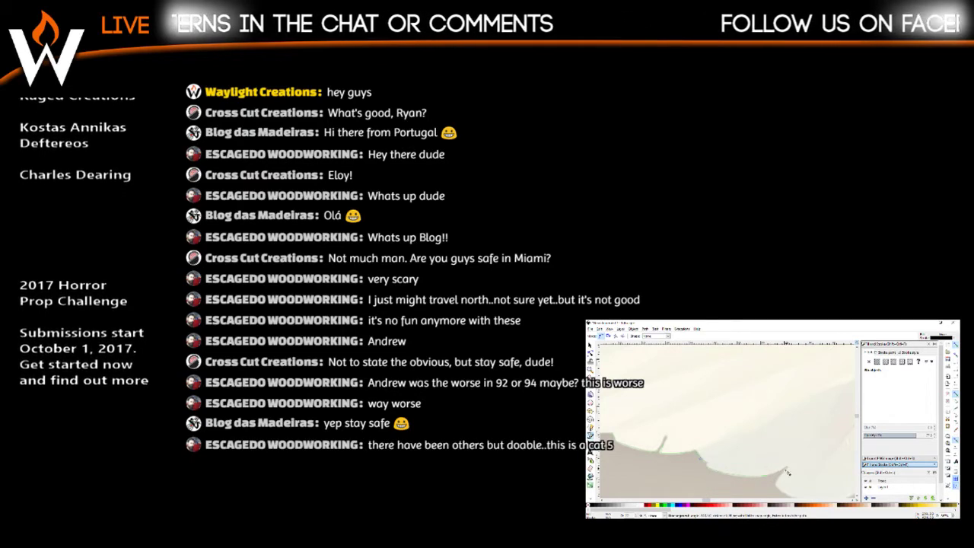
# Continue the Bezier outline along the large scalloped feather tips on the lower edge of the dove's wing
pyautogui.scroll(-3, 785, 478)
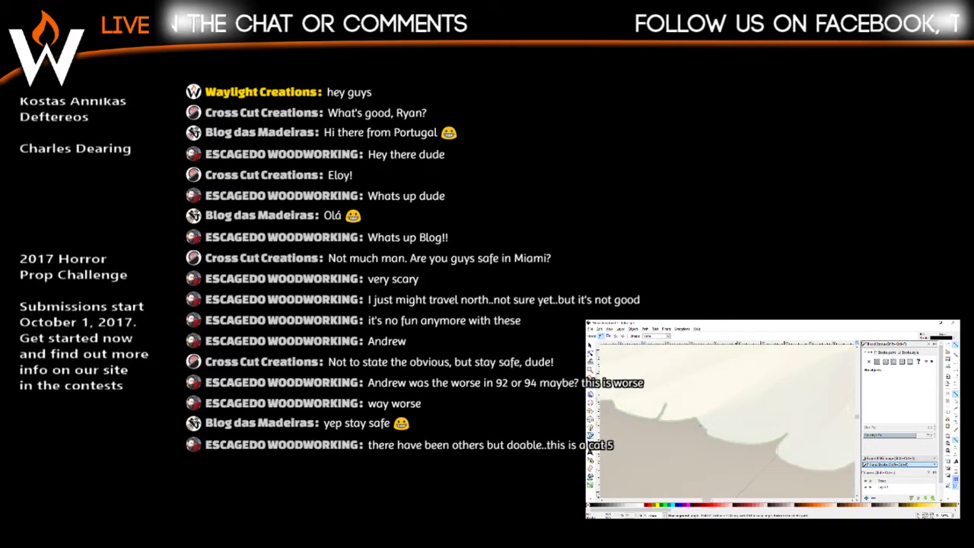
pyautogui.hscroll(3, 753, 470)
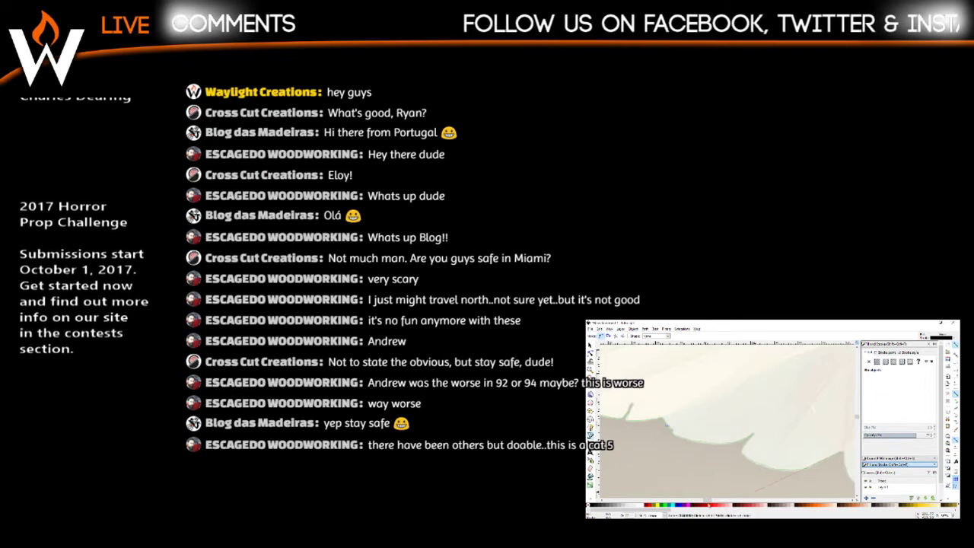
pyautogui.moveTo(707, 500); pyautogui.dragTo(712, 500)
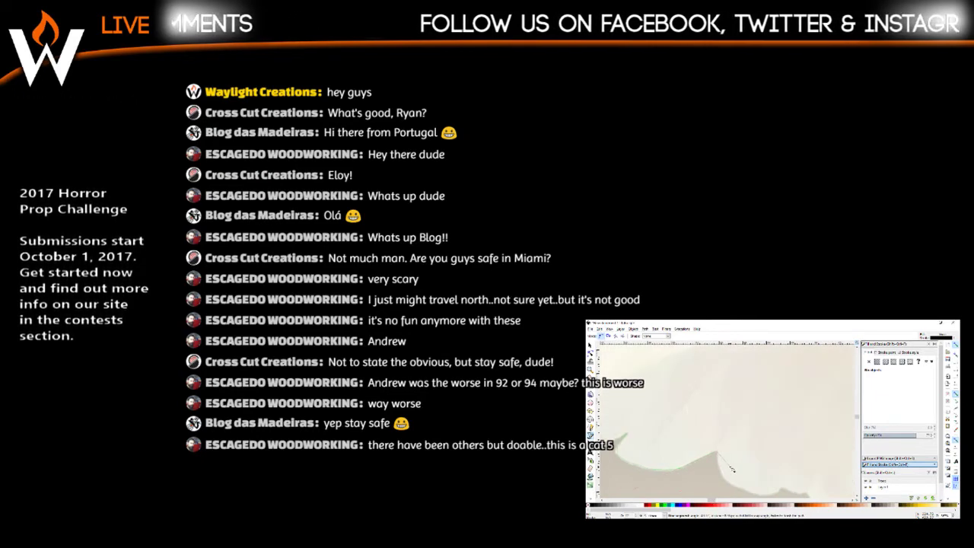
pyautogui.scroll(-3, 728, 479)
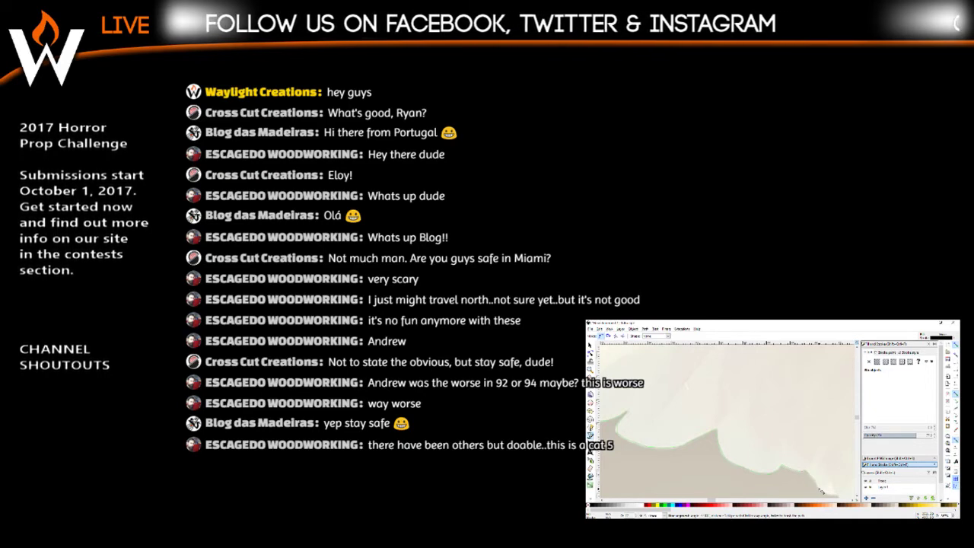
pyautogui.scroll(-1, 820, 491)
pyautogui.moveTo(712, 500); pyautogui.dragTo(718, 500)
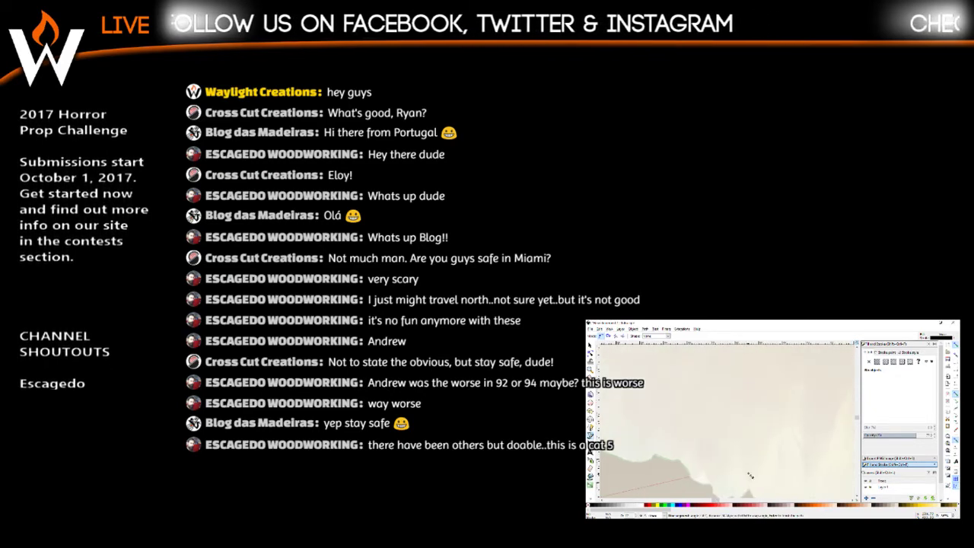
# Extend the Bezier outline around the smaller jagged wing feathers to the point where the wing meets the dove's body
pyautogui.scroll(-3, 750, 475)
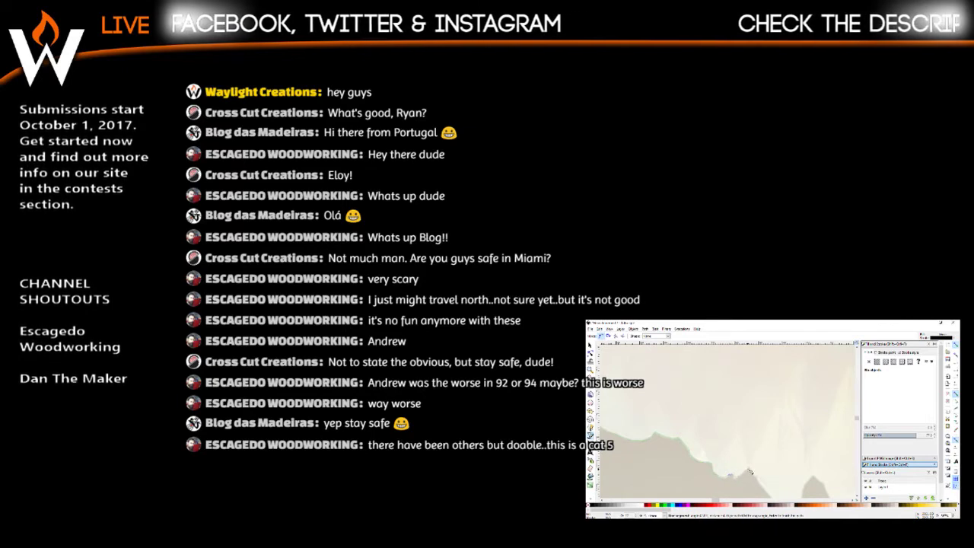
pyautogui.scroll(-2, 751, 469)
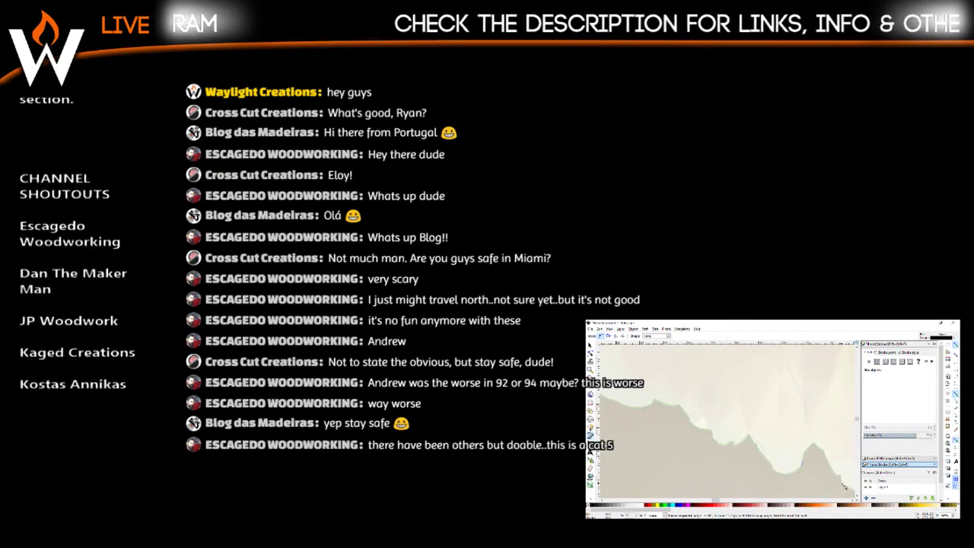
pyautogui.moveTo(717, 500); pyautogui.dragTo(720, 500)
pyautogui.scroll(-1, 766, 477)
pyautogui.scroll(-2, 761, 473)
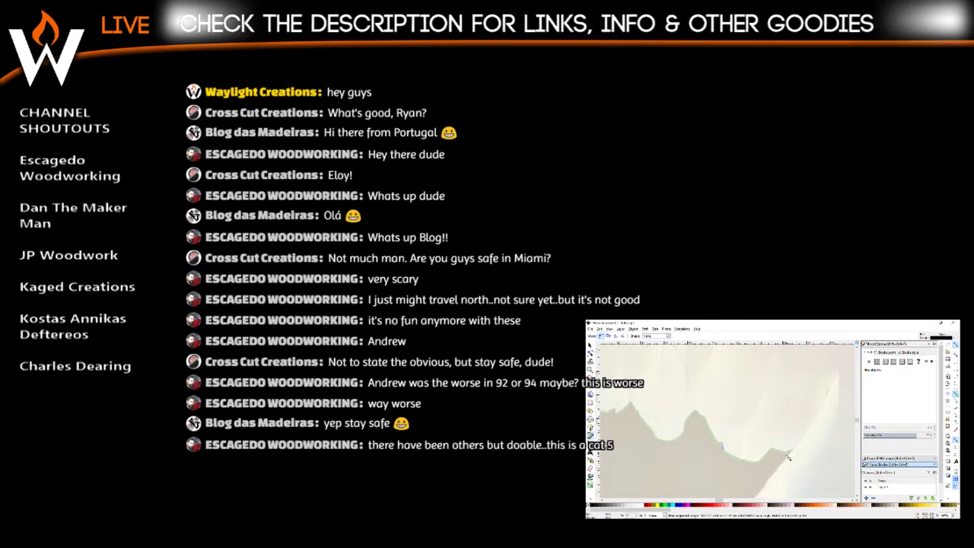
# Trace the edge of the dove's body with straight segments from the wing joint down towards the tail
pyautogui.scroll(-5, 793, 453)
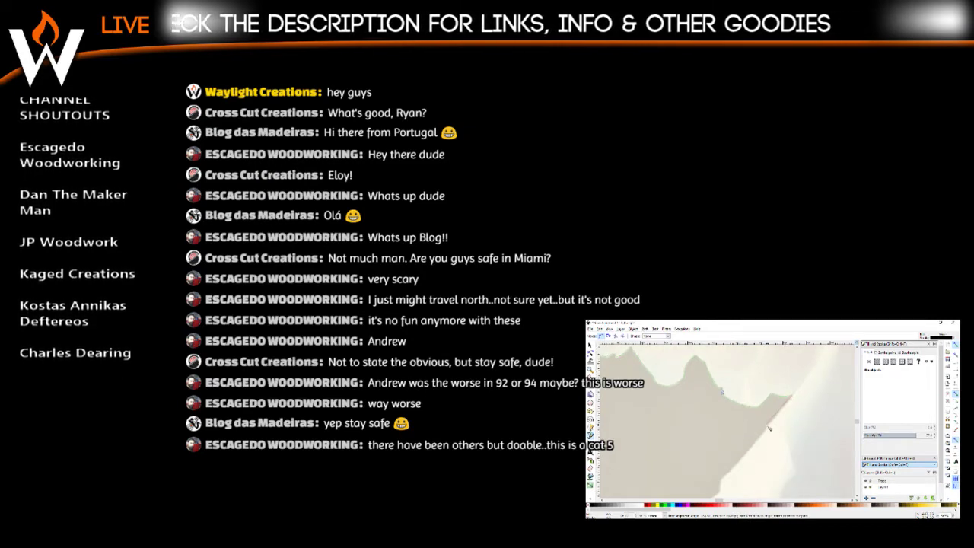
pyautogui.scroll(-3, 761, 440)
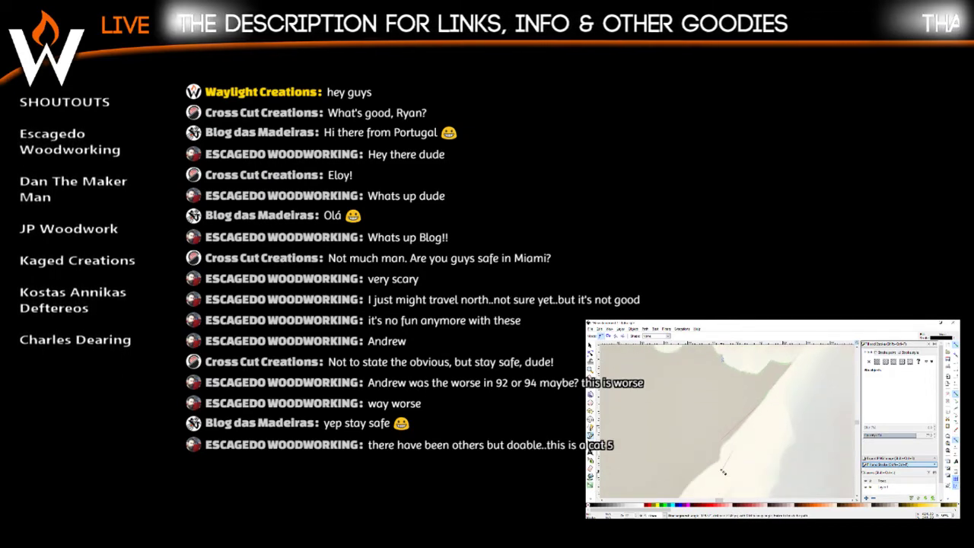
pyautogui.click(721, 447)
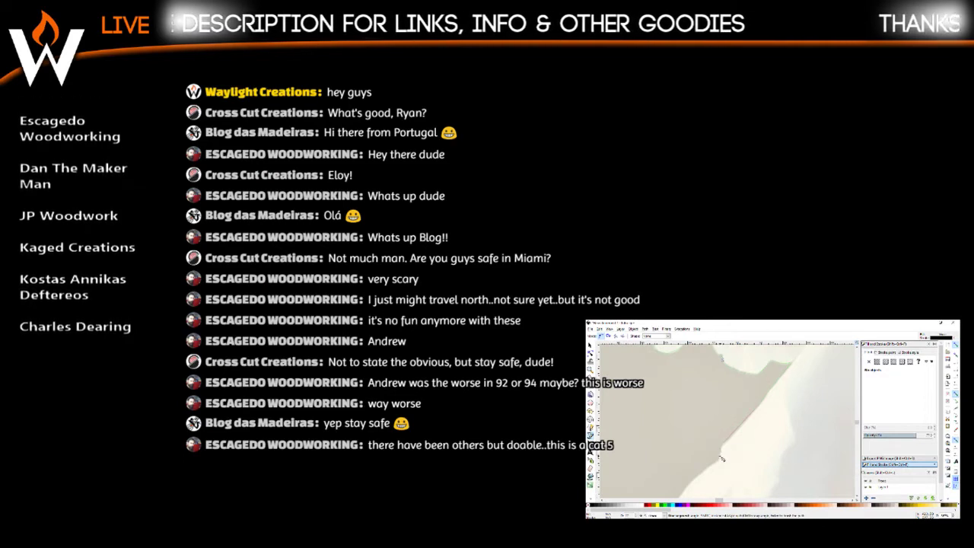
pyautogui.scroll(-3, 721, 461)
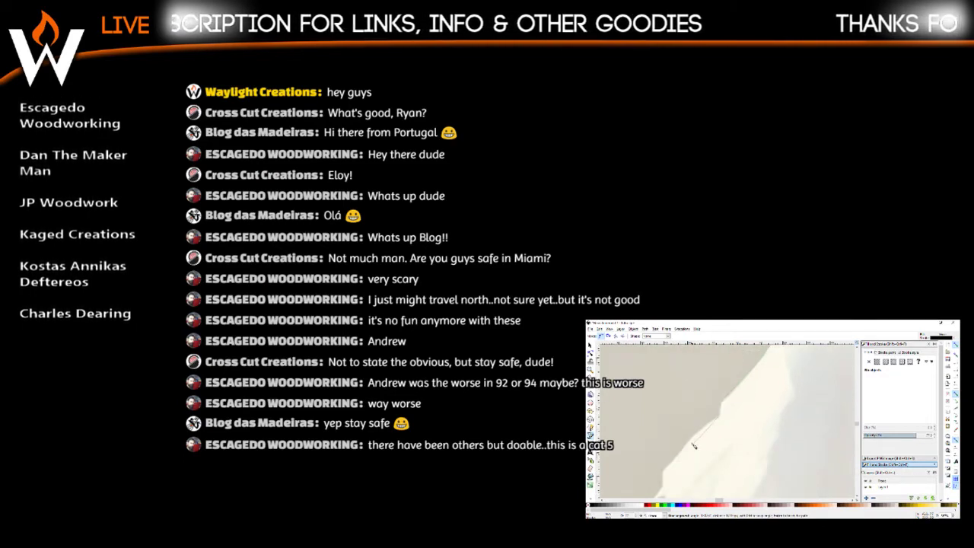
pyautogui.click(663, 473)
pyautogui.scroll(-4, 664, 473)
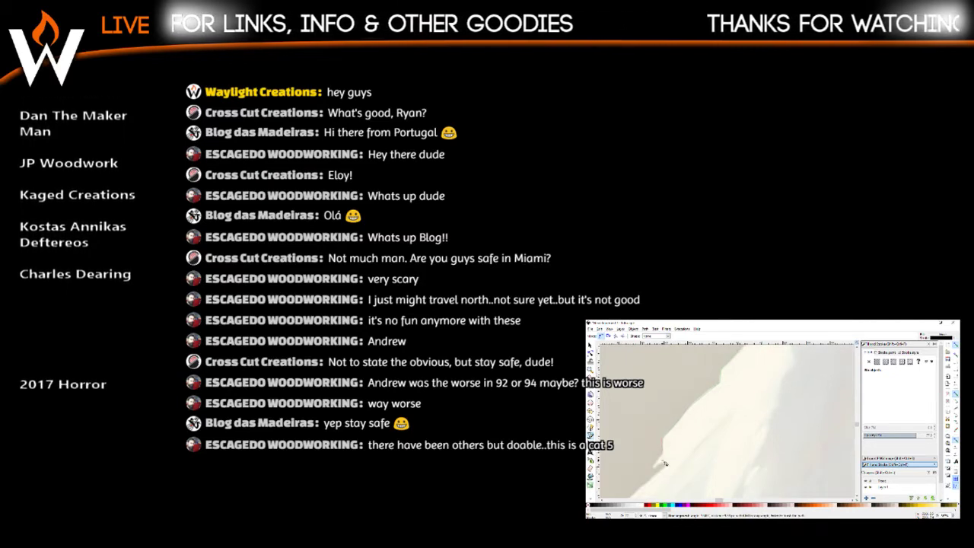
pyautogui.scroll(-1, 666, 462)
# Trace the notched outer side of the dove's tail feathers down to the lowest cream-coloured feather
pyautogui.scroll(-5, 666, 462)
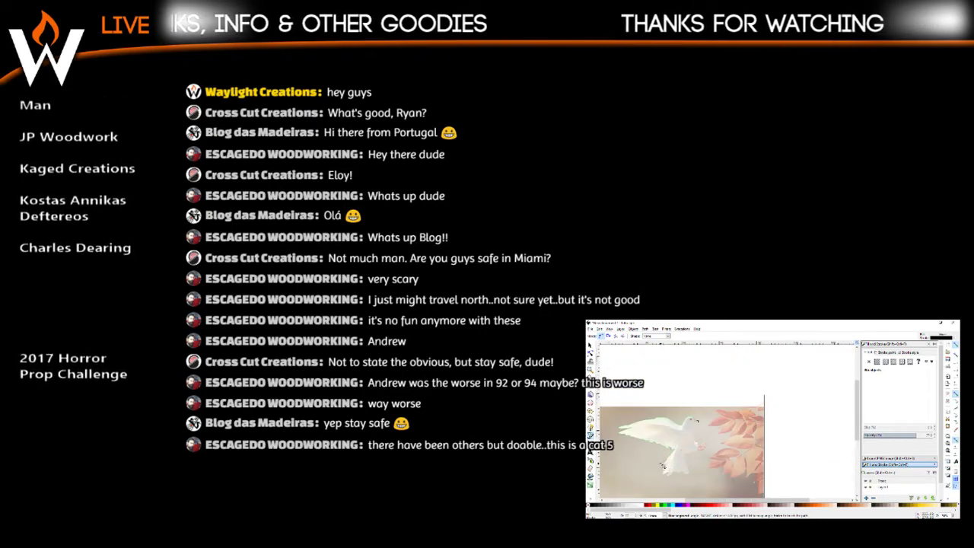
pyautogui.scroll(5, 663, 466)
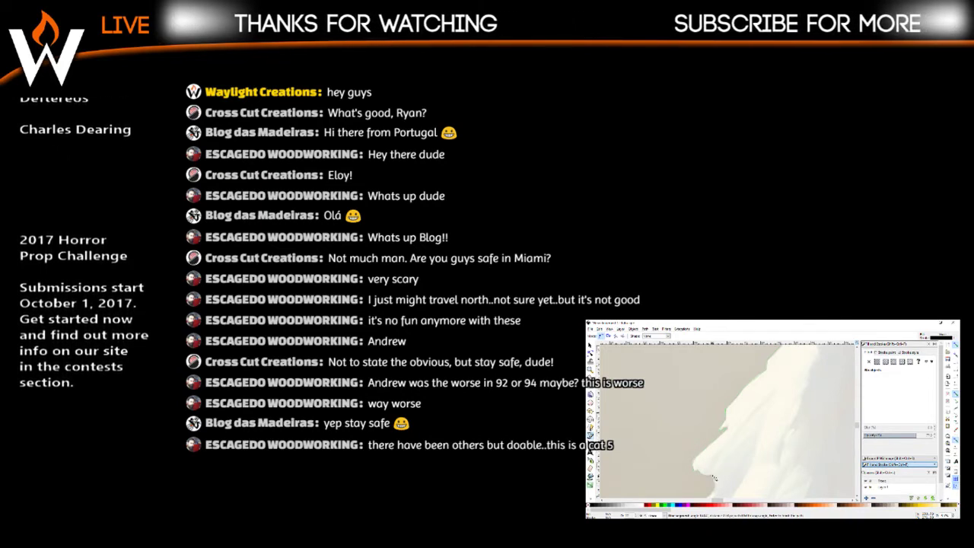
pyautogui.scroll(-1, 718, 487)
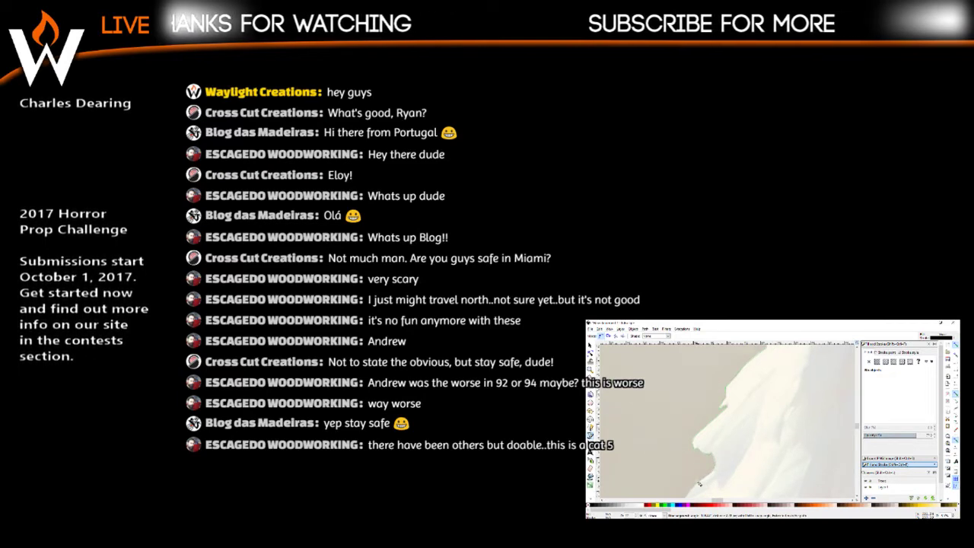
pyautogui.scroll(-1, 699, 483)
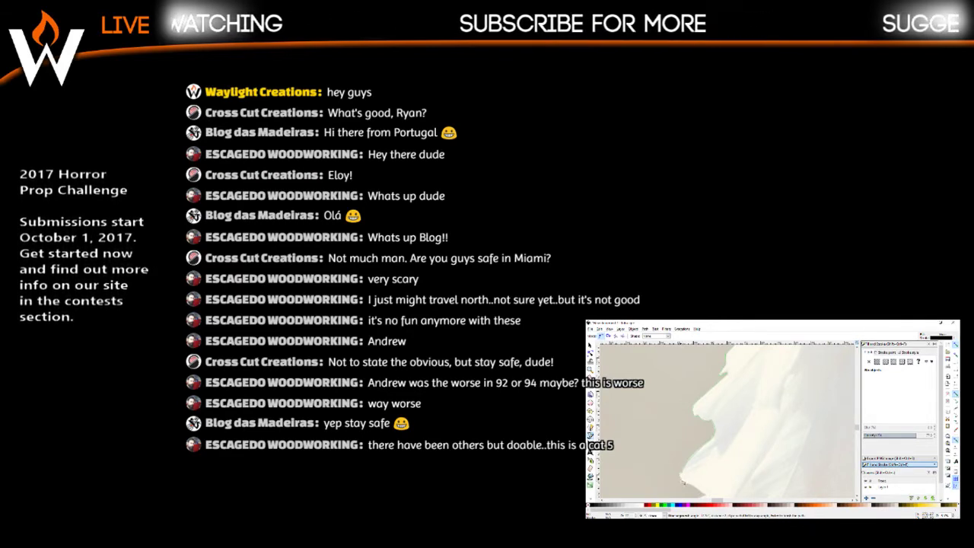
pyautogui.scroll(-4, 694, 486)
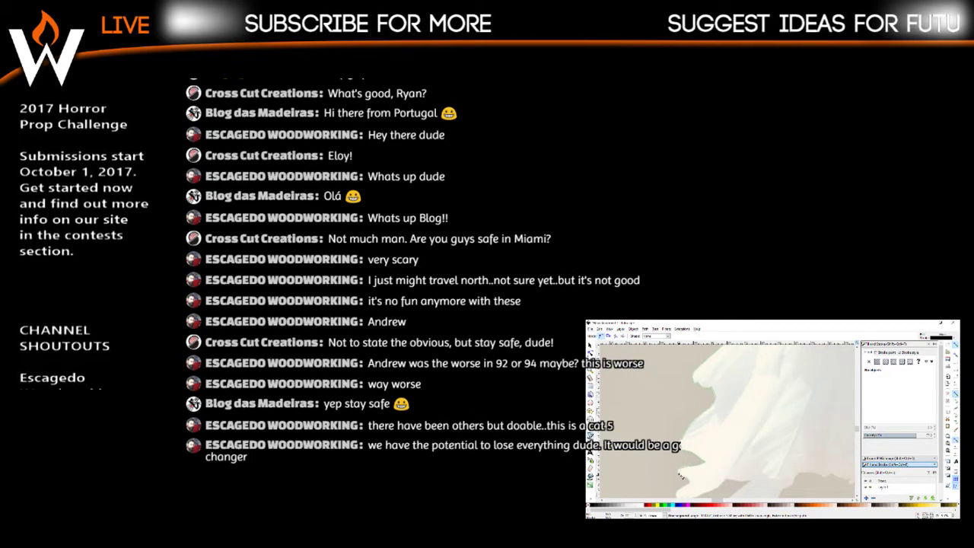
pyautogui.scroll(-1, 681, 476)
pyautogui.scroll(-3, 683, 469)
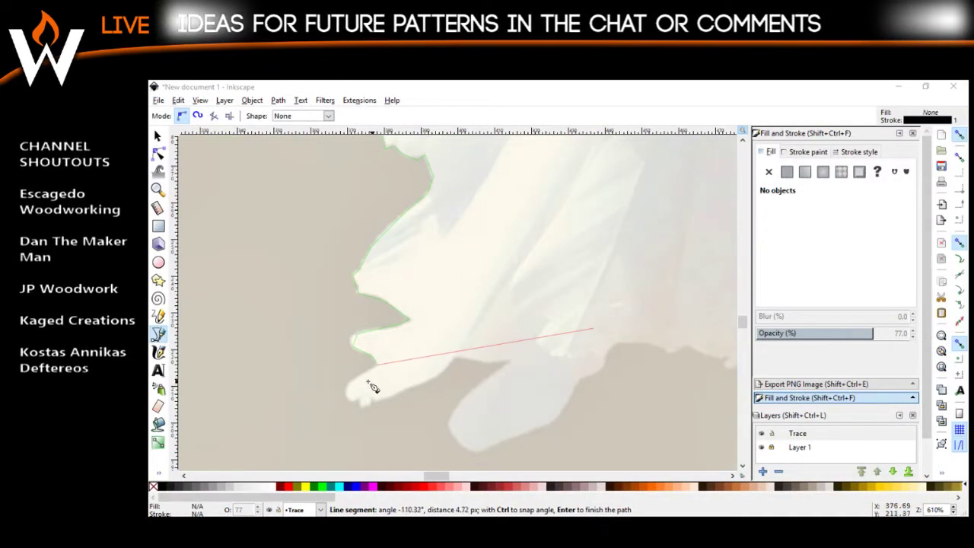
# Outline the tip and underside of the lowest cream tail feather, ending in the notch beside the rounded grey feather
pyautogui.click(356, 380)
pyautogui.click(347, 394)
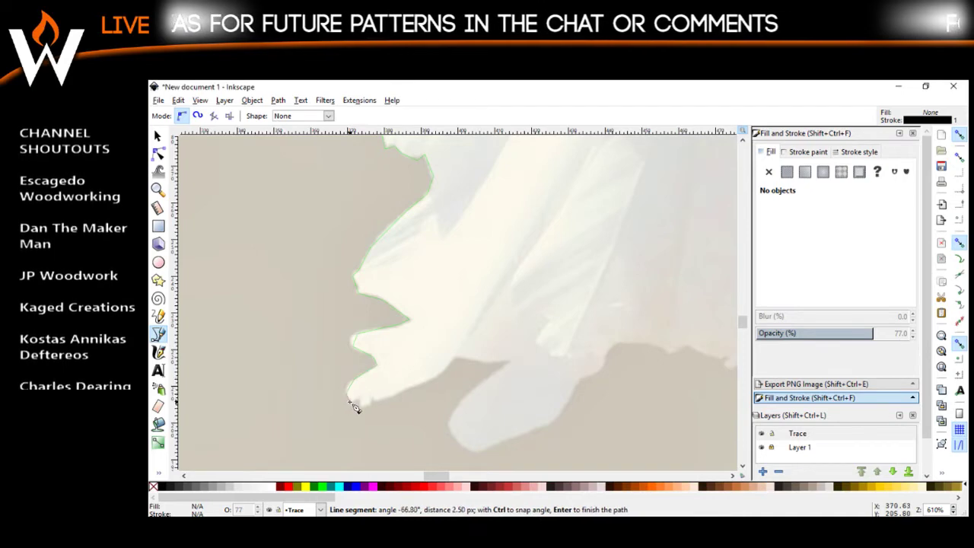
pyautogui.click(376, 407)
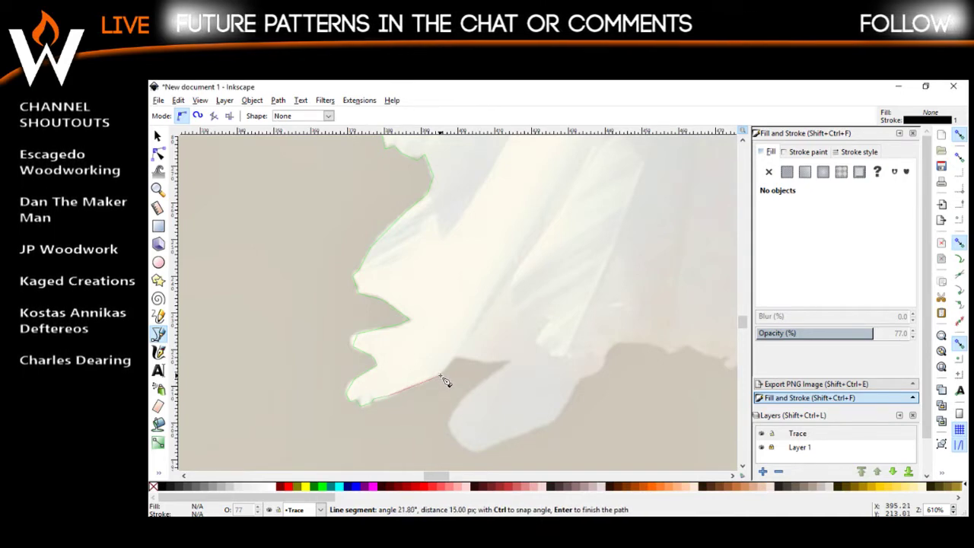
pyautogui.click(457, 357)
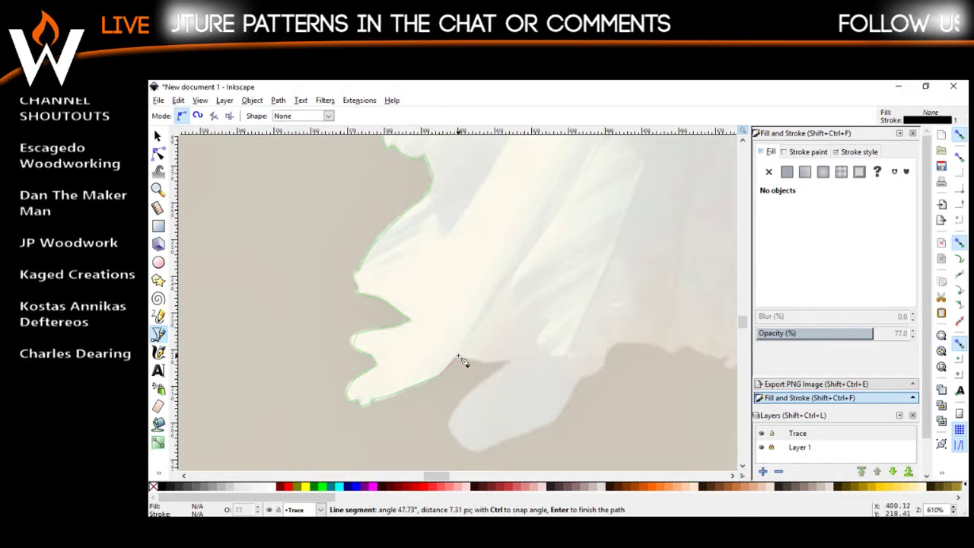
pyautogui.click(510, 363)
# Trace around the rounded grey tail feather and back up to the tail's lower edge
pyautogui.click(462, 397)
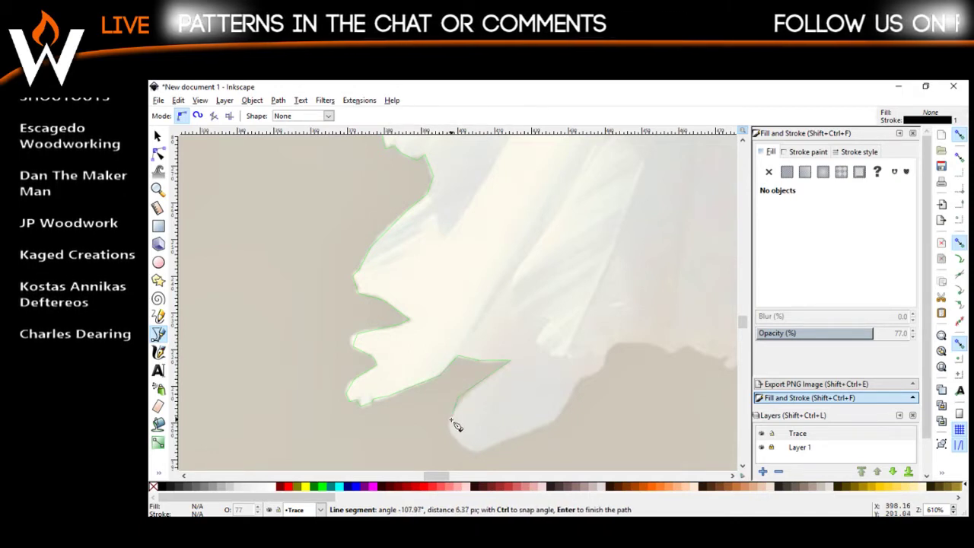
pyautogui.click(454, 423)
pyautogui.click(483, 449)
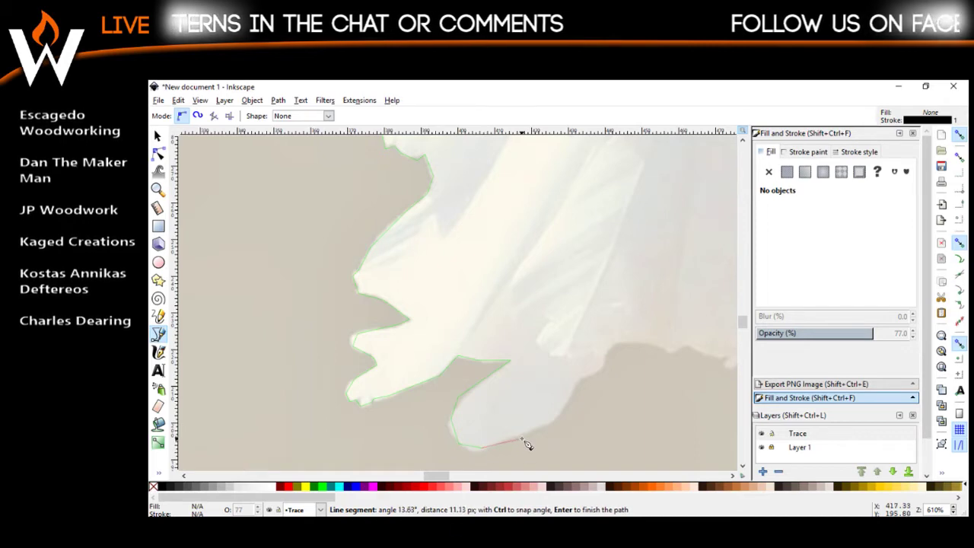
pyautogui.click(554, 420)
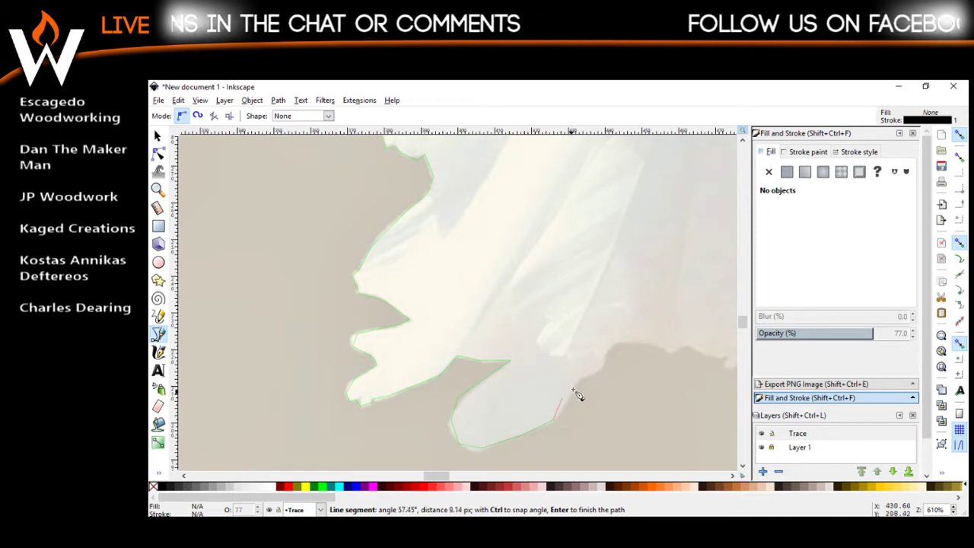
pyautogui.click(597, 378)
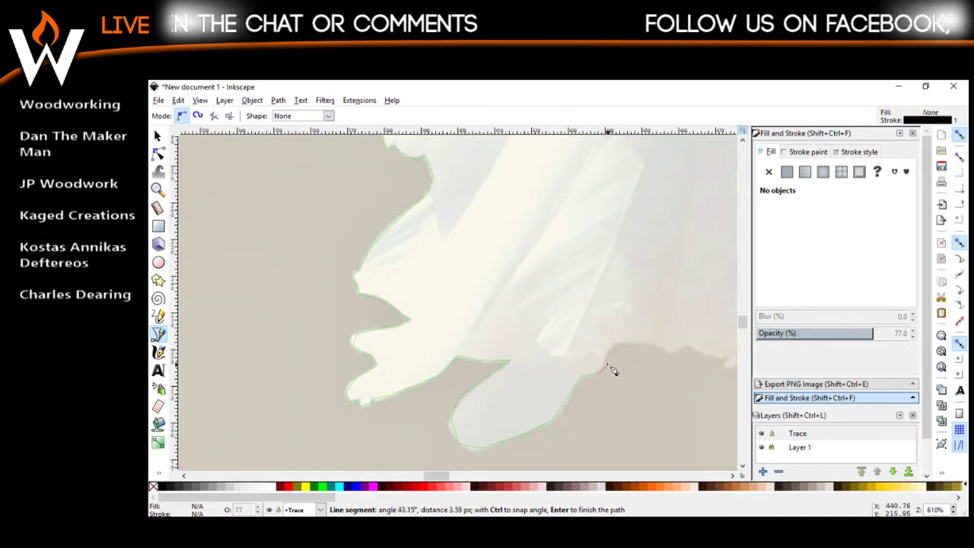
pyautogui.click(607, 348)
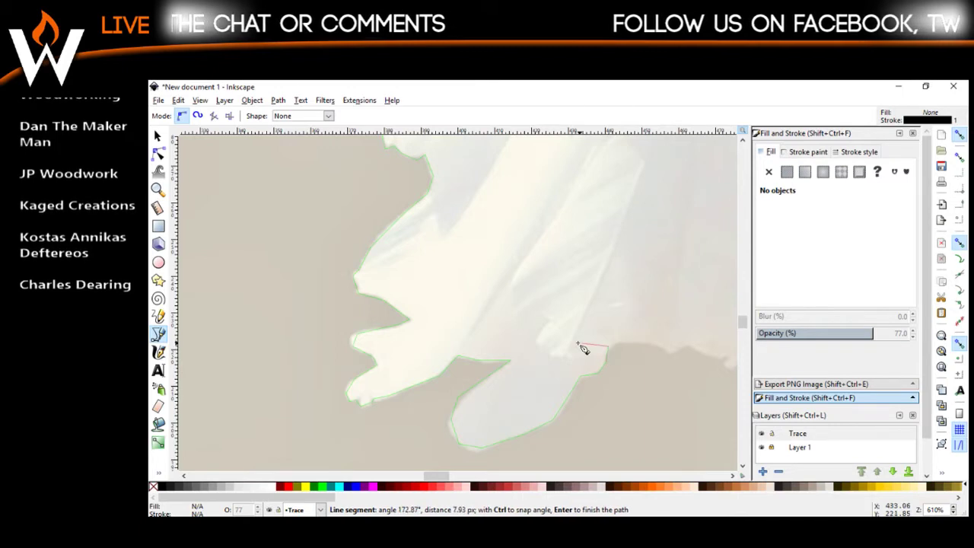
# Continue the outline along the shallow wavy lower edge of the tail beyond the rounded grey feather
pyautogui.click(637, 343)
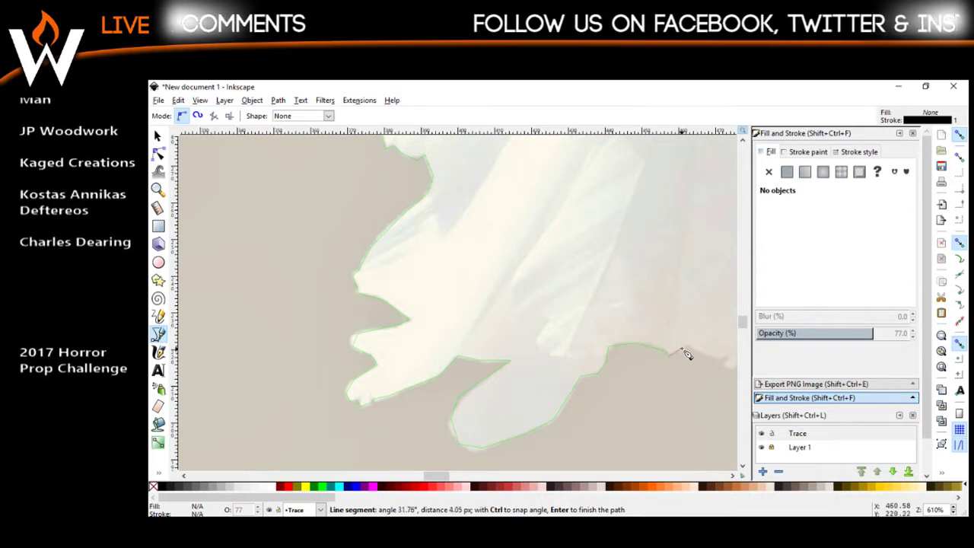
pyautogui.click(685, 348)
pyautogui.click(700, 351)
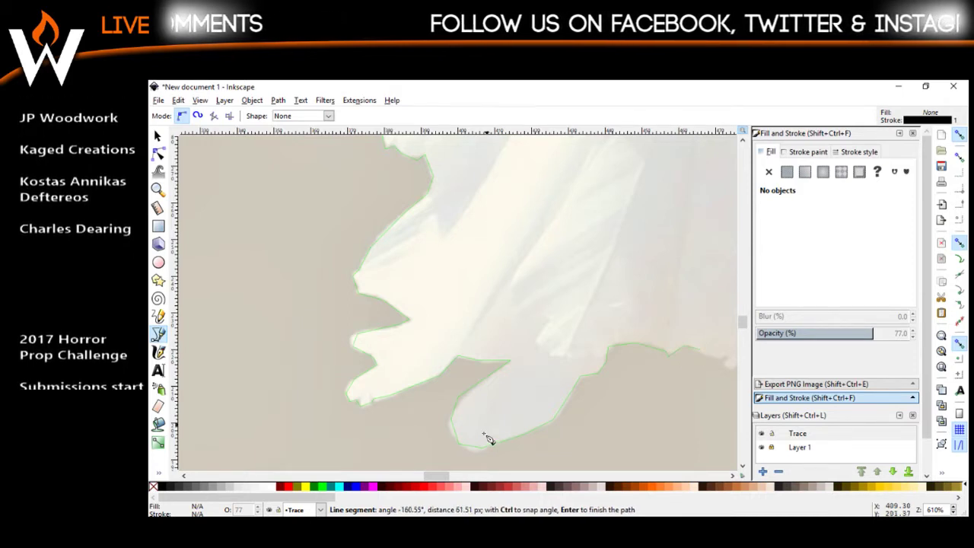
pyautogui.moveTo(434, 476); pyautogui.dragTo(456, 481)
pyautogui.click(299, 358)
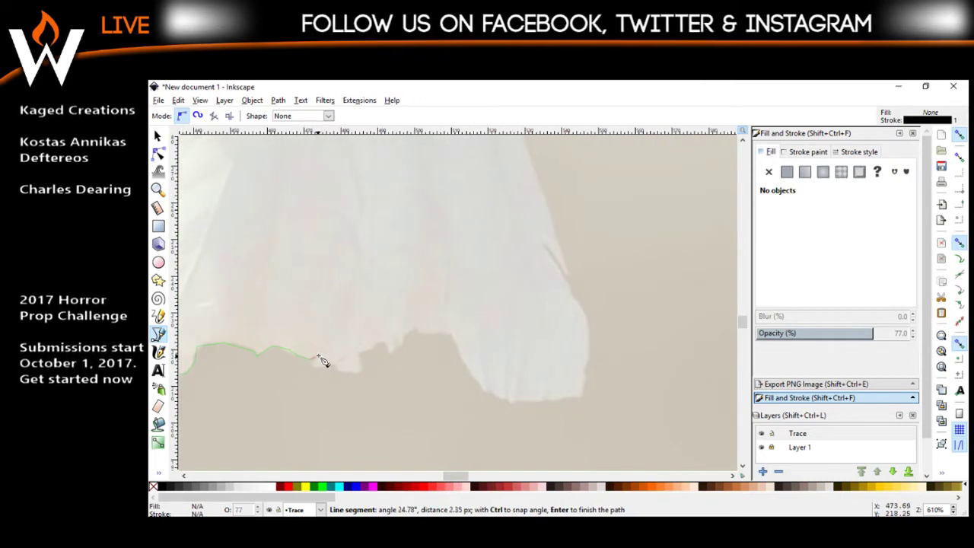
# Continue the outline along the ragged, notched lower edge of the tail up to the flat gap before the last large feather
pyautogui.click(318, 356)
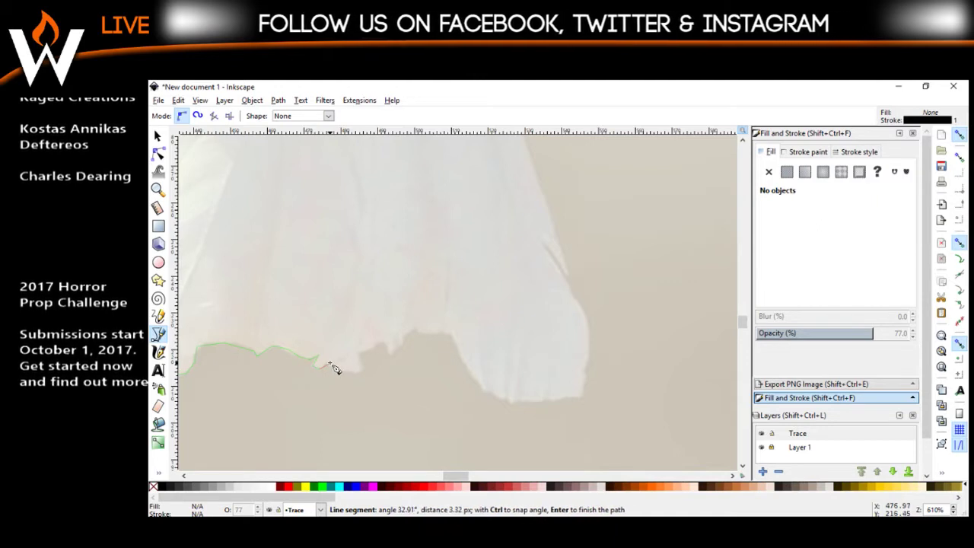
pyautogui.click(338, 367)
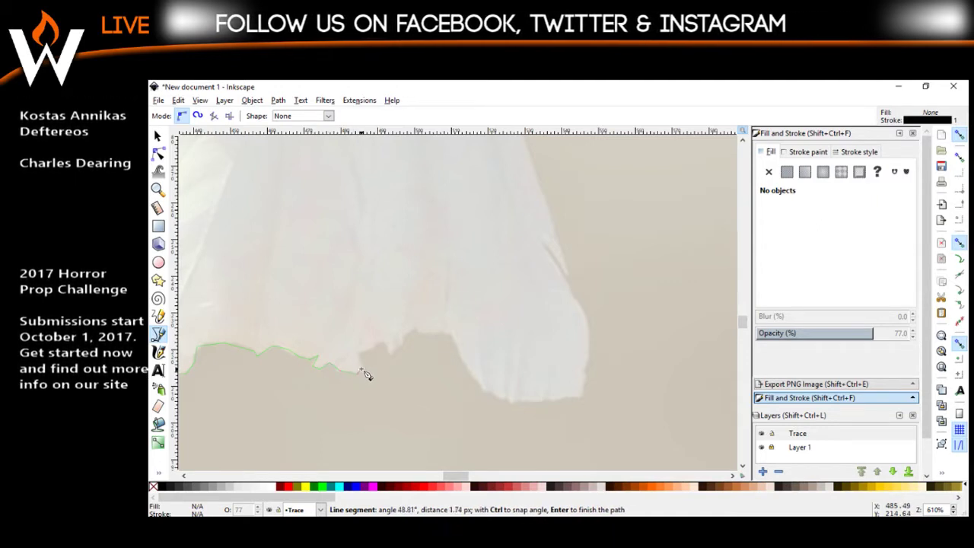
pyautogui.click(366, 373)
pyautogui.click(364, 359)
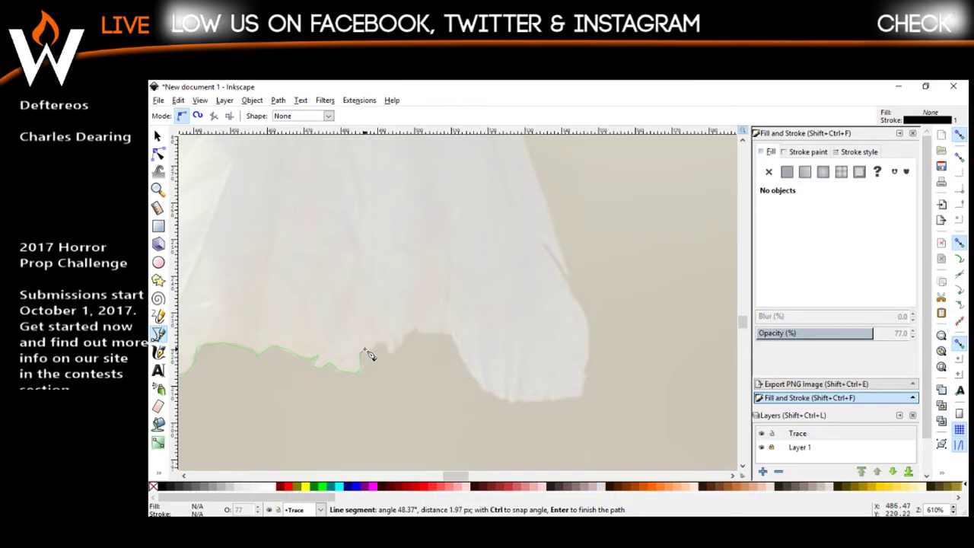
pyautogui.click(370, 356)
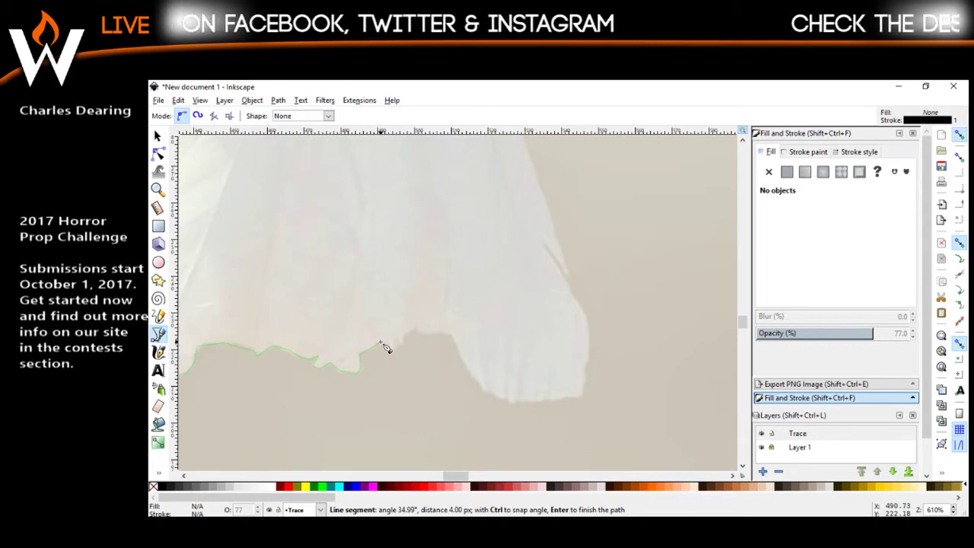
pyautogui.click(388, 353)
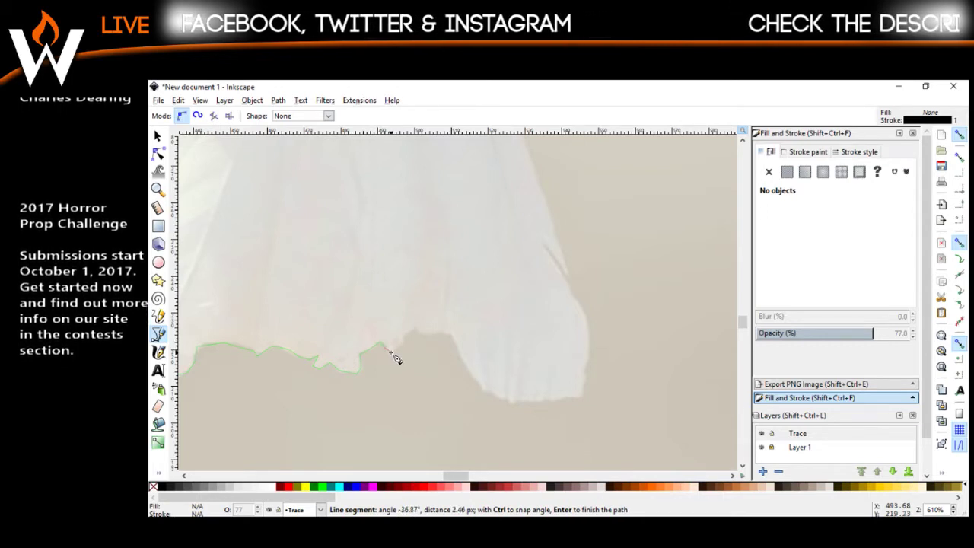
pyautogui.click(402, 339)
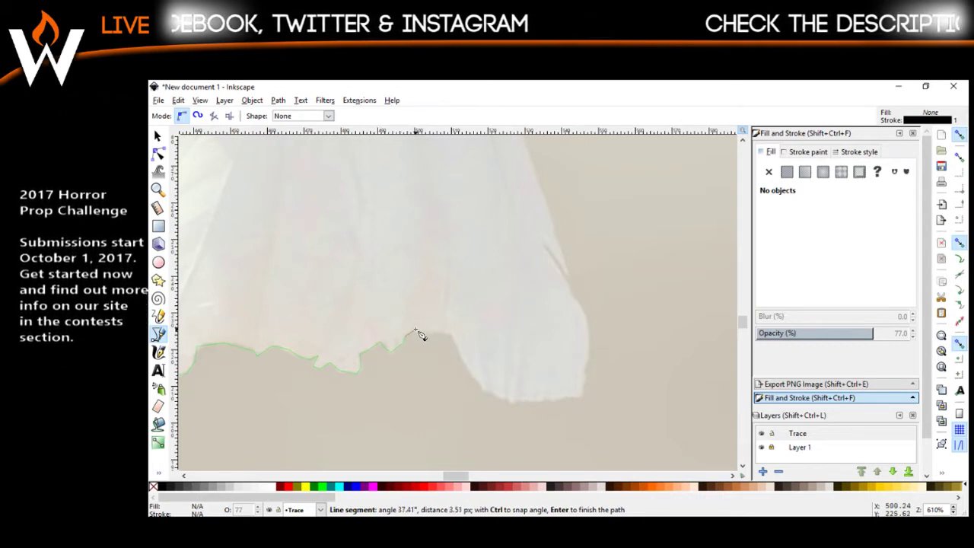
pyautogui.click(415, 330)
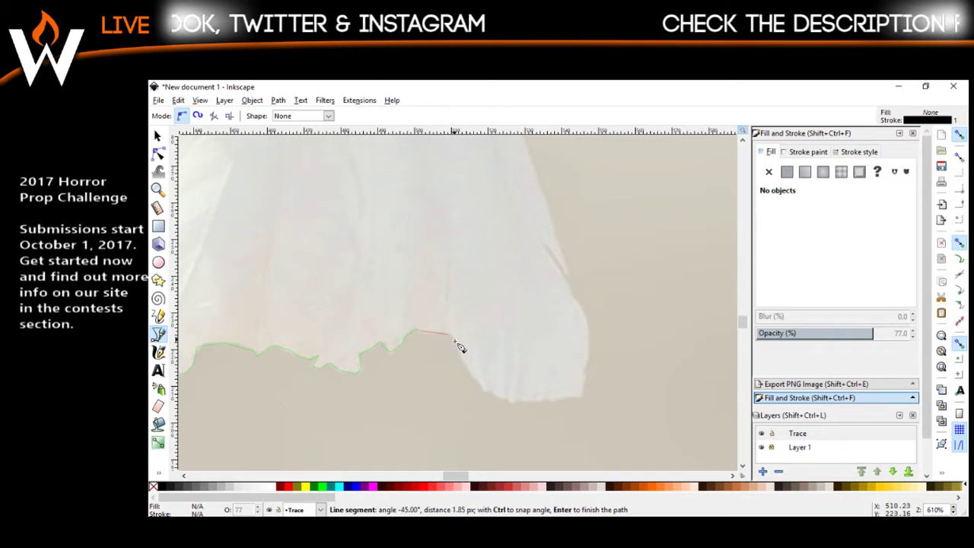
# Trace across the flat gap and around the blunt end of the tail's last large feather
pyautogui.click(451, 335)
pyautogui.click(468, 369)
pyautogui.click(484, 393)
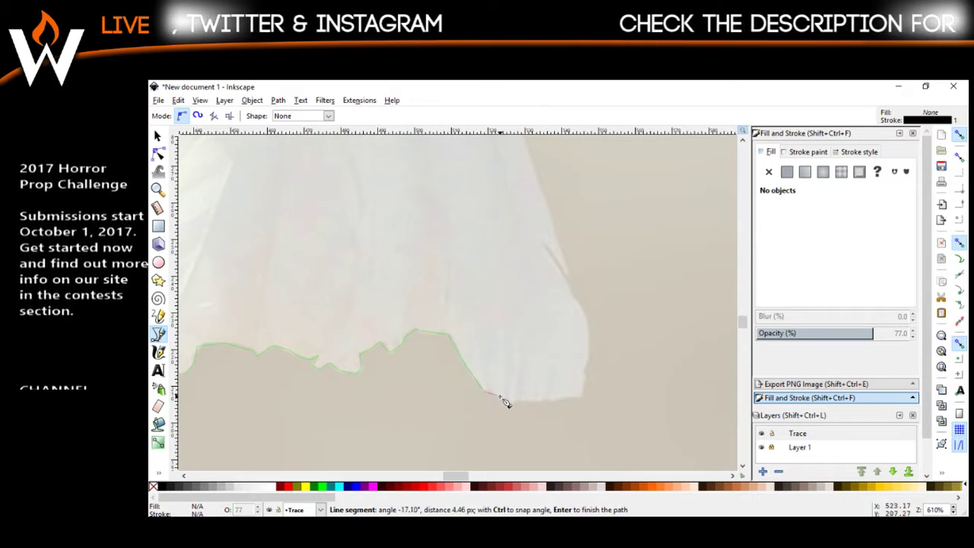
pyautogui.click(529, 401)
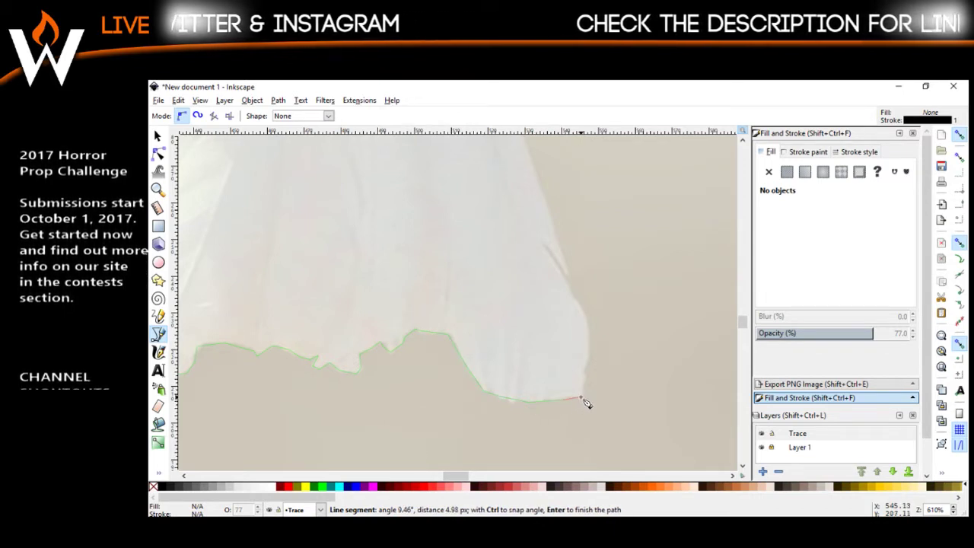
pyautogui.click(582, 397)
pyautogui.click(589, 348)
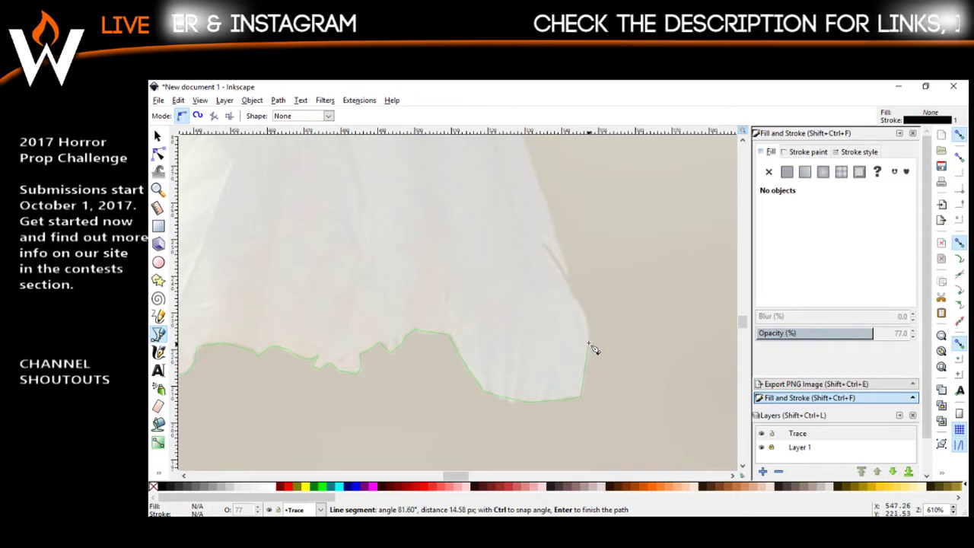
pyautogui.click(577, 303)
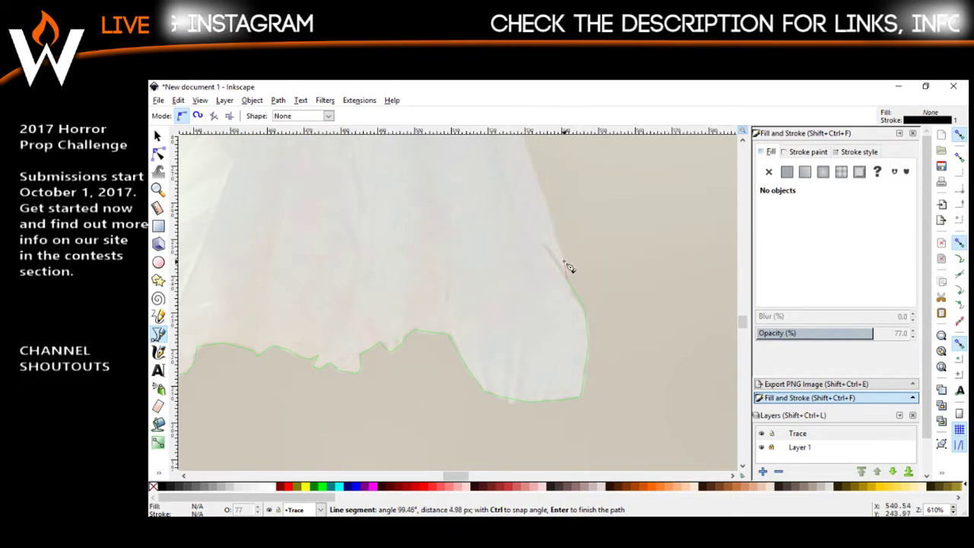
# Trace the long, smooth outer side of the tail upward to the corner where it meets the dove's belly
pyautogui.click(564, 275)
pyautogui.scroll(4, 564, 275)
pyautogui.click(540, 307)
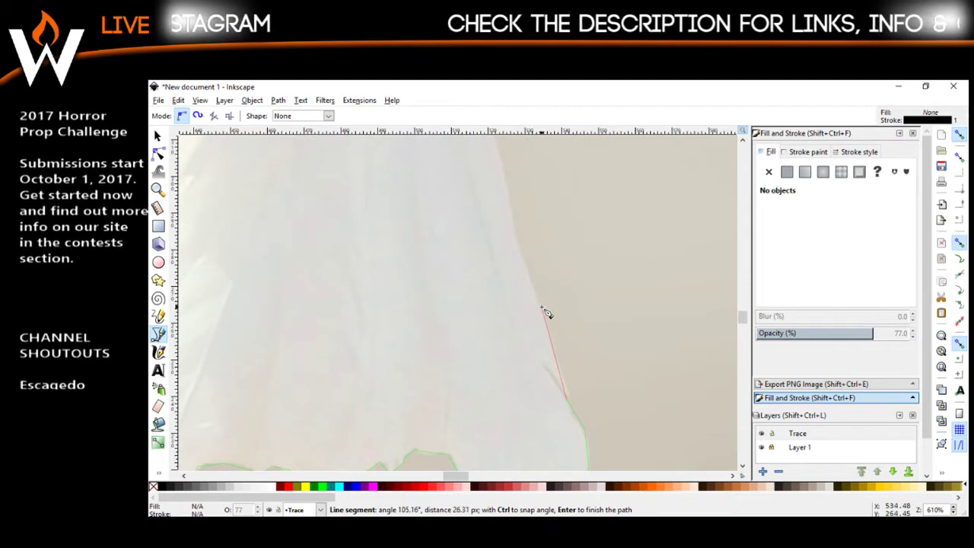
pyautogui.scroll(3, 538, 301)
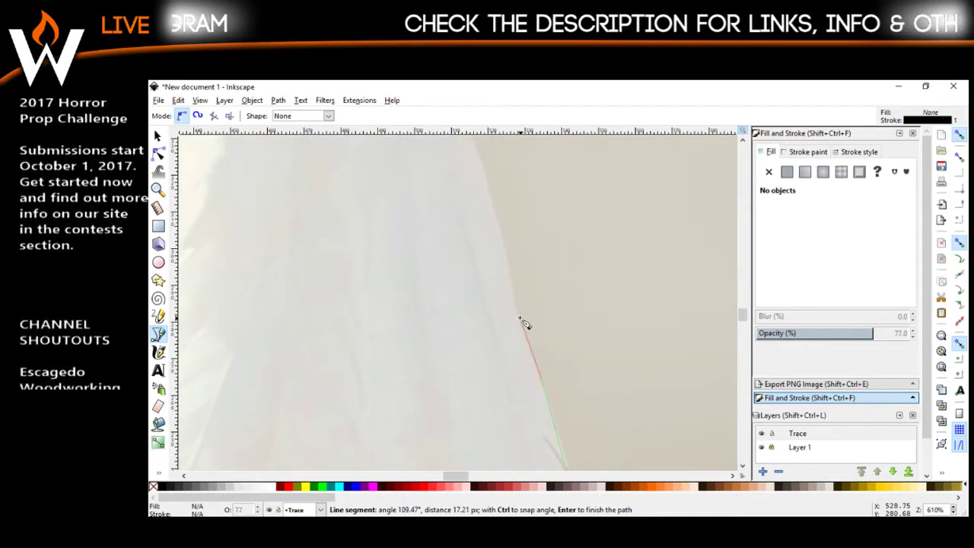
pyautogui.scroll(3, 518, 304)
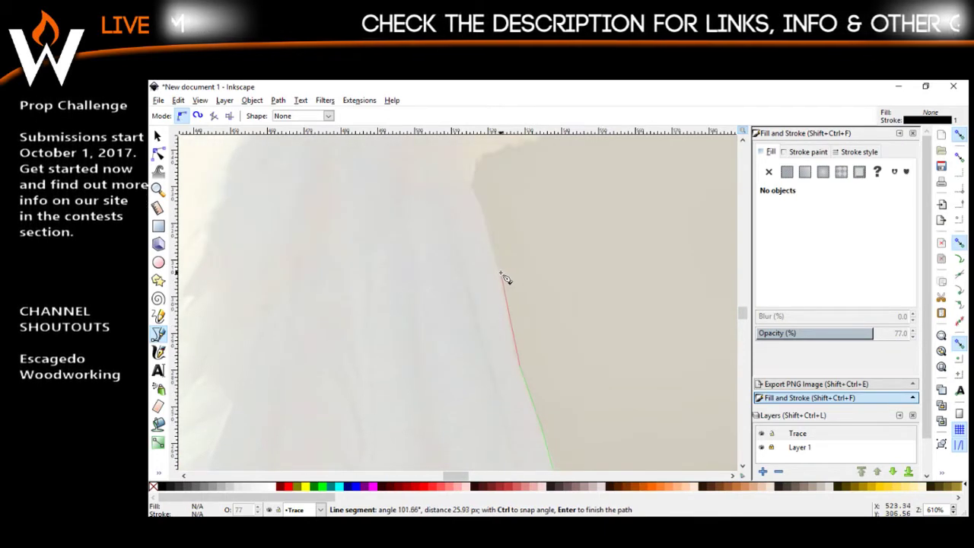
pyautogui.click(502, 266)
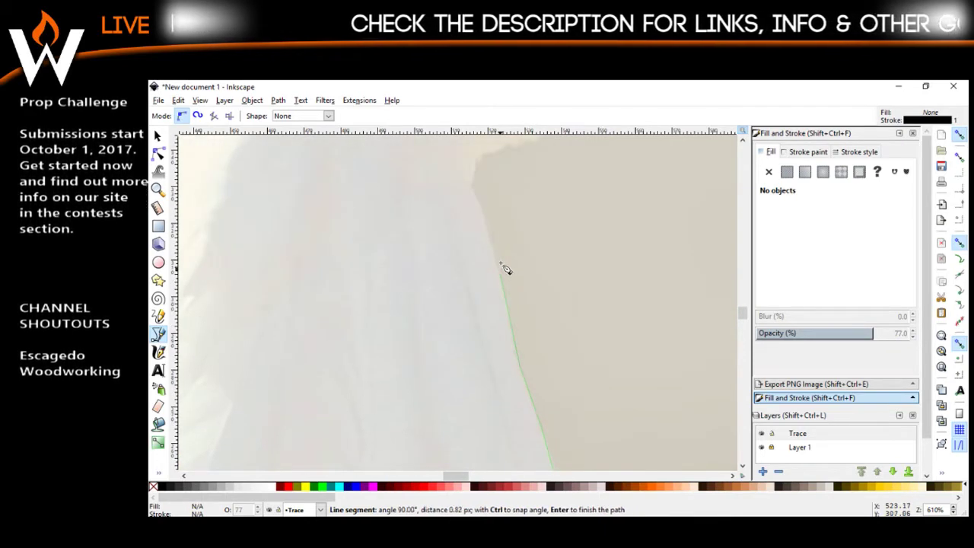
pyautogui.click(475, 199)
pyautogui.scroll(1, 495, 205)
pyautogui.scroll(2, 499, 225)
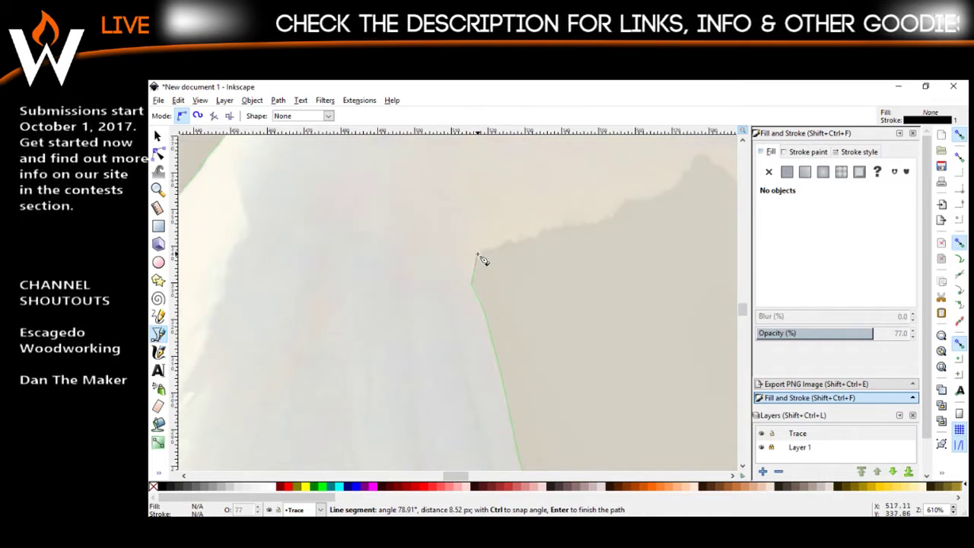
pyautogui.click(478, 255)
# Continue the outline from the tail corner along the bumpy belly edge to the base of the lower pink leg
pyautogui.scroll(2, 533, 274)
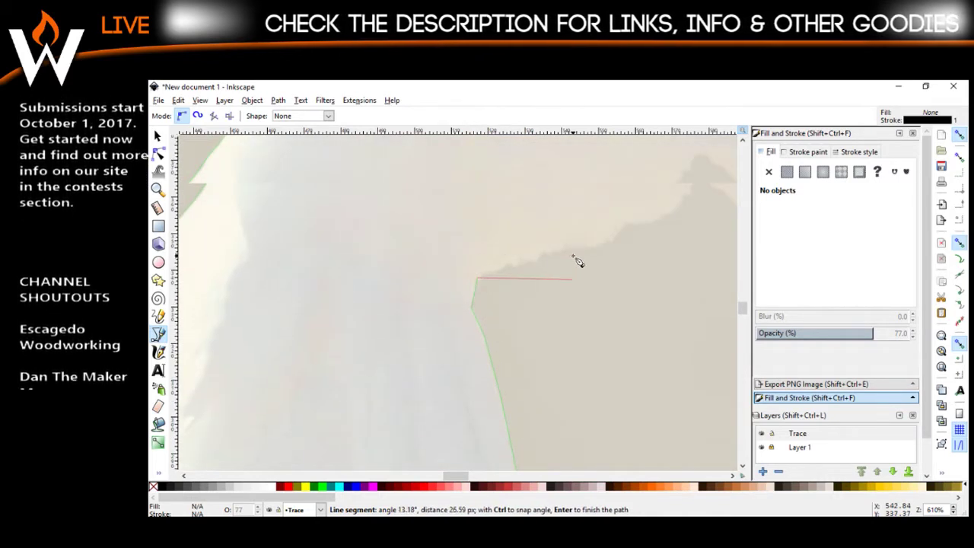
pyautogui.click(507, 292)
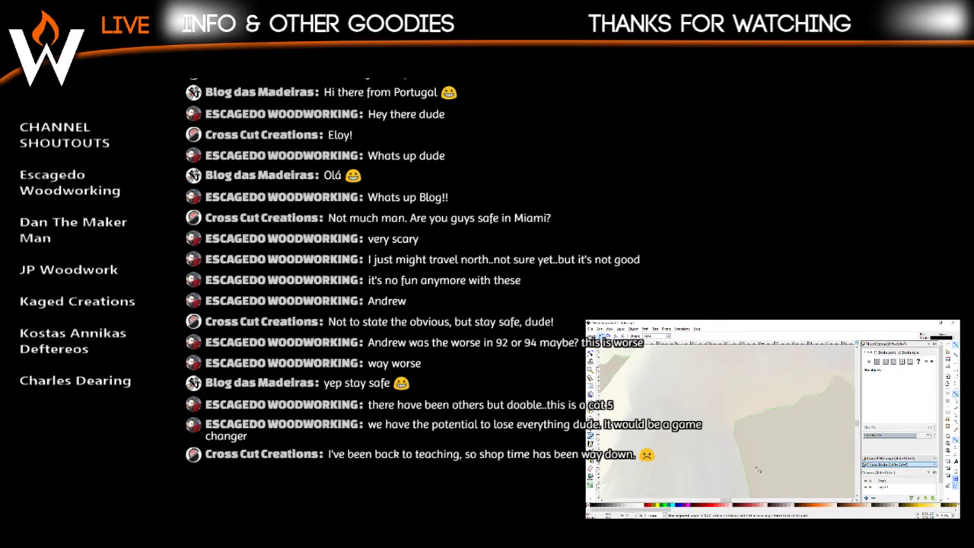
pyautogui.moveTo(729, 501); pyautogui.dragTo(734, 502)
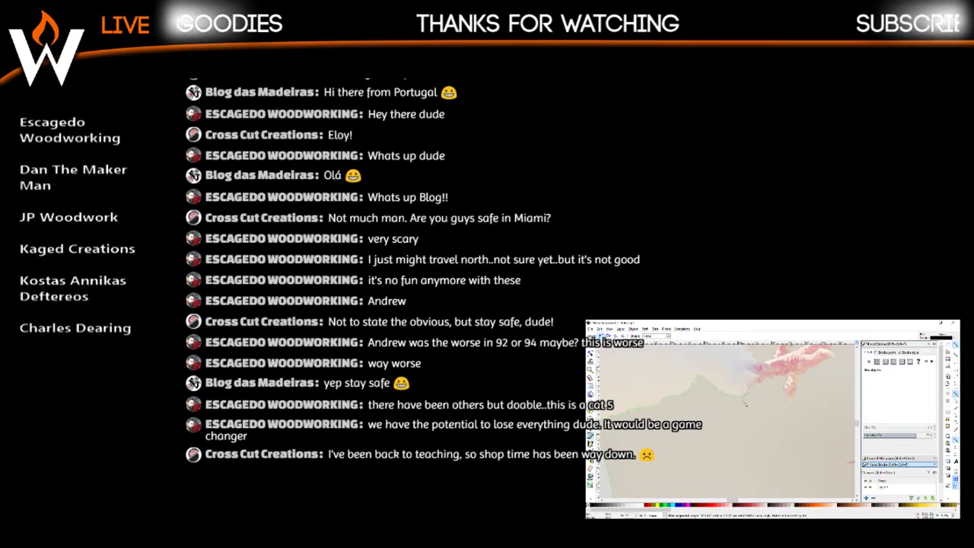
pyautogui.hscroll(3, 727, 487)
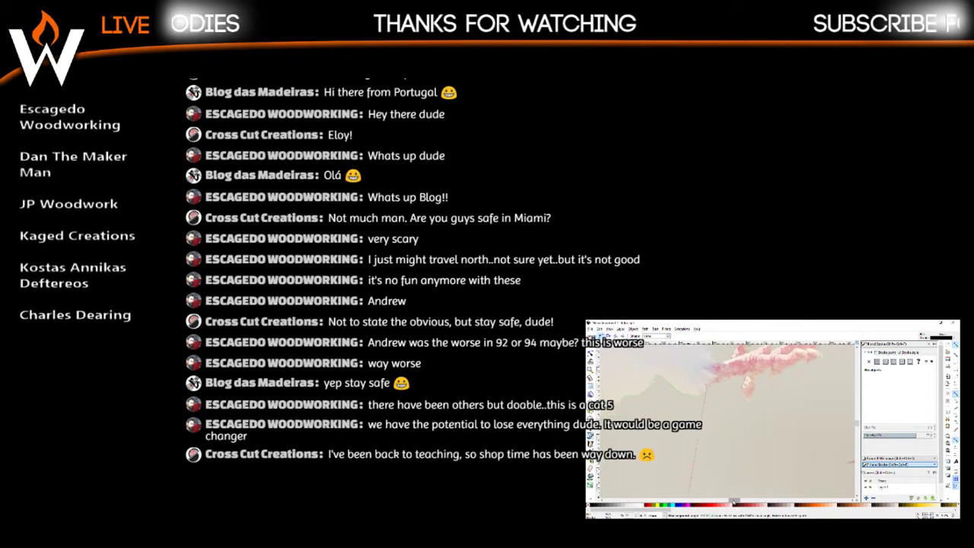
pyautogui.scroll(1, 686, 393)
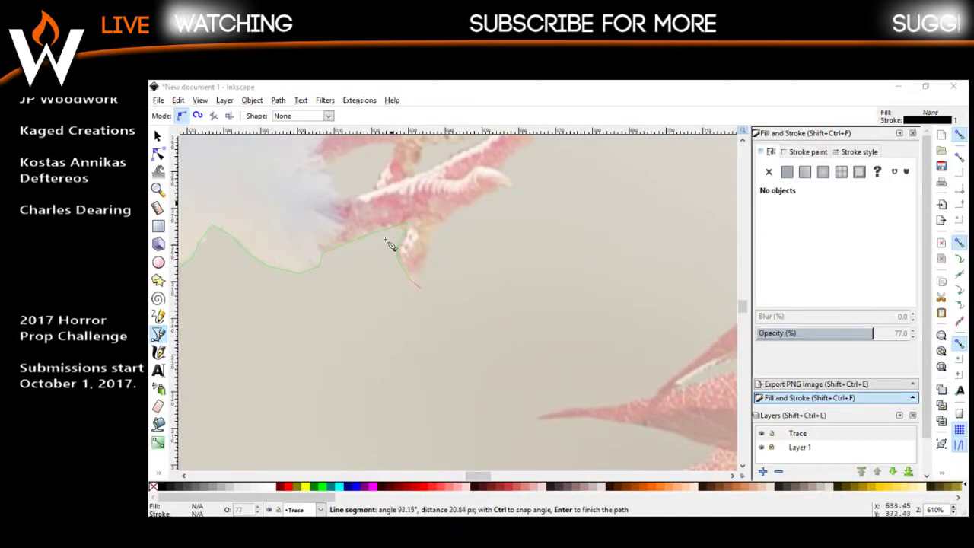
# Outline the lower foot's downward-pointing hind toe and the underside of its short front toe out to the claw tip
pyautogui.click(416, 290)
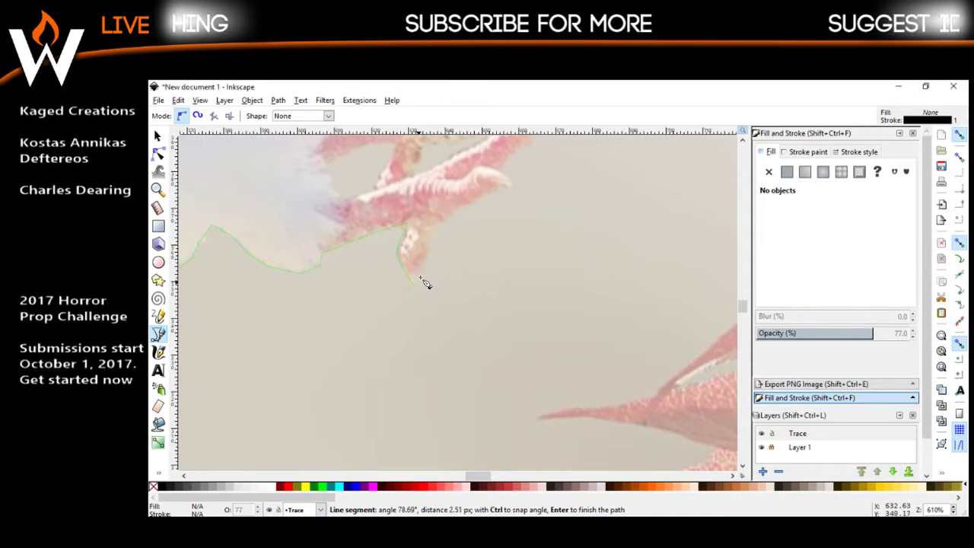
pyautogui.click(437, 223)
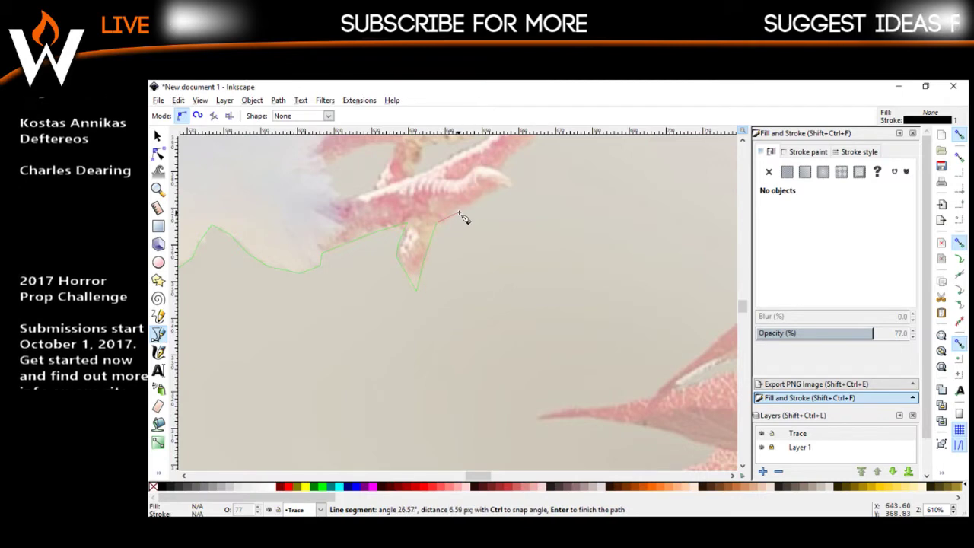
pyautogui.click(458, 212)
pyautogui.scroll(3, 506, 204)
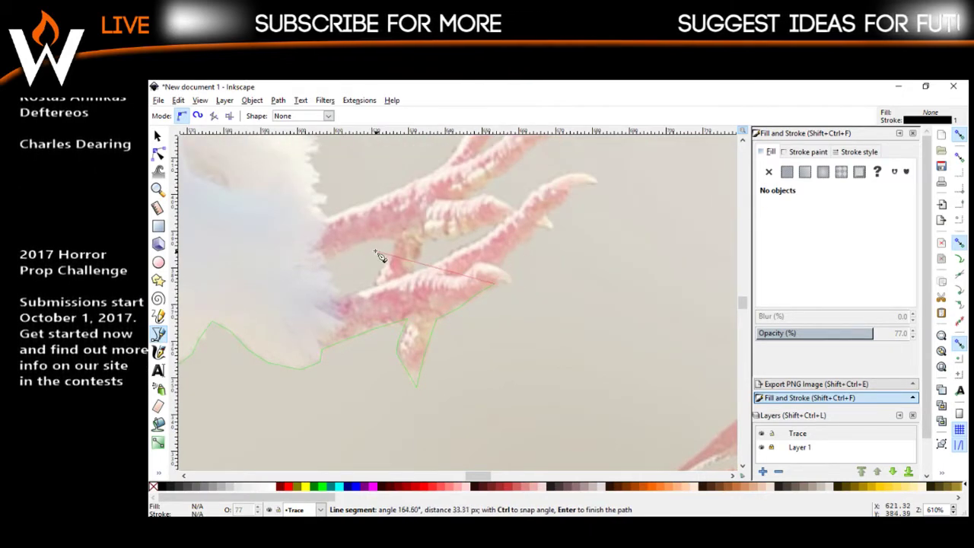
pyautogui.click(516, 286)
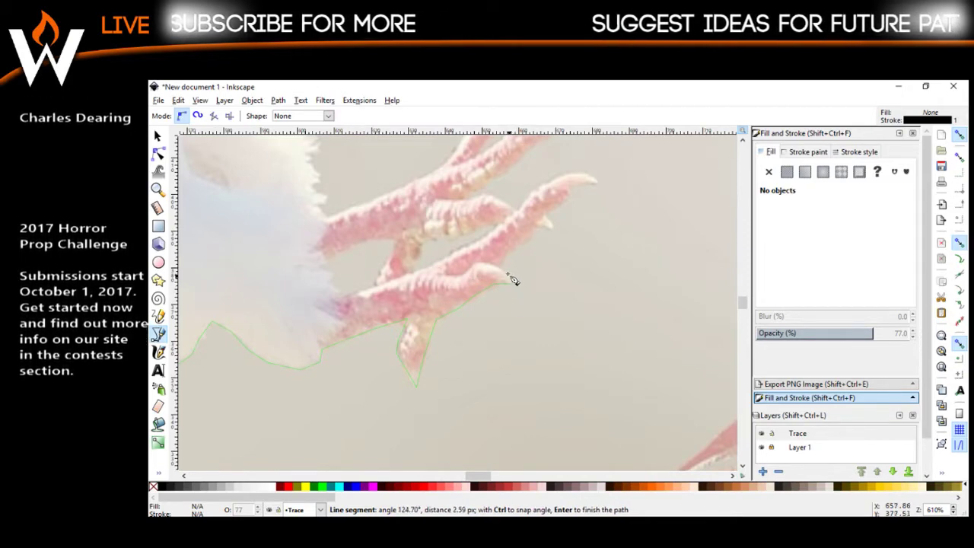
# Trace the lower foot's long toe past its small side claw, around the tip and back to the crossing with the upper foot
pyautogui.click(539, 223)
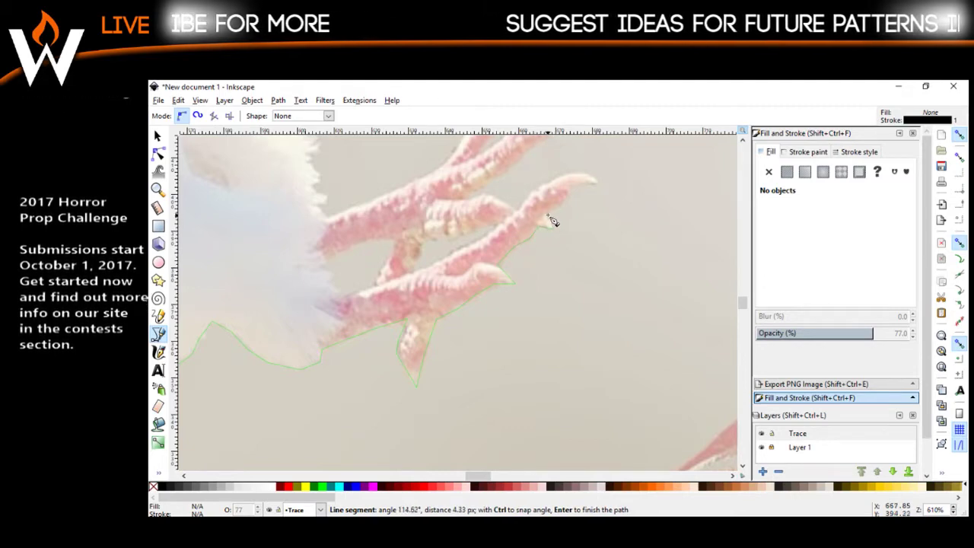
pyautogui.click(570, 188)
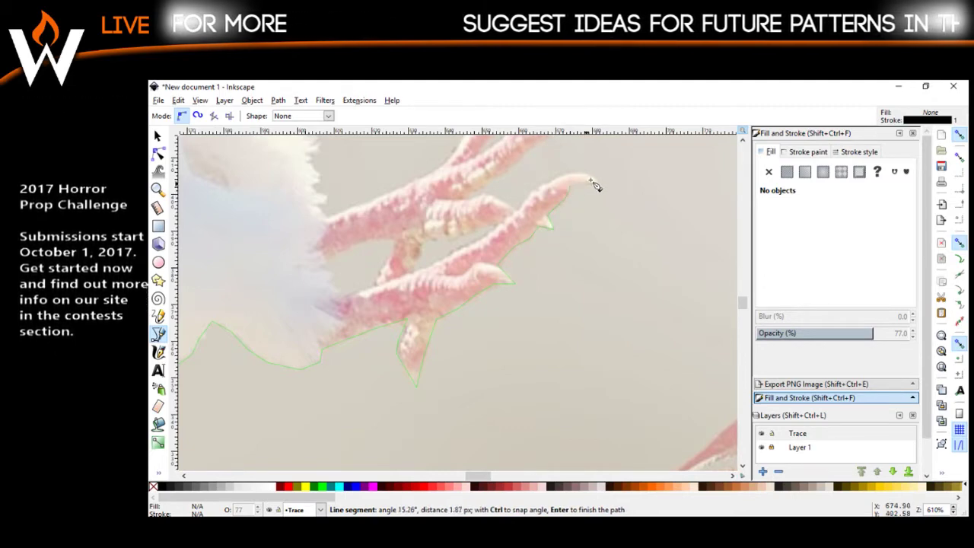
pyautogui.click(598, 183)
pyautogui.click(558, 181)
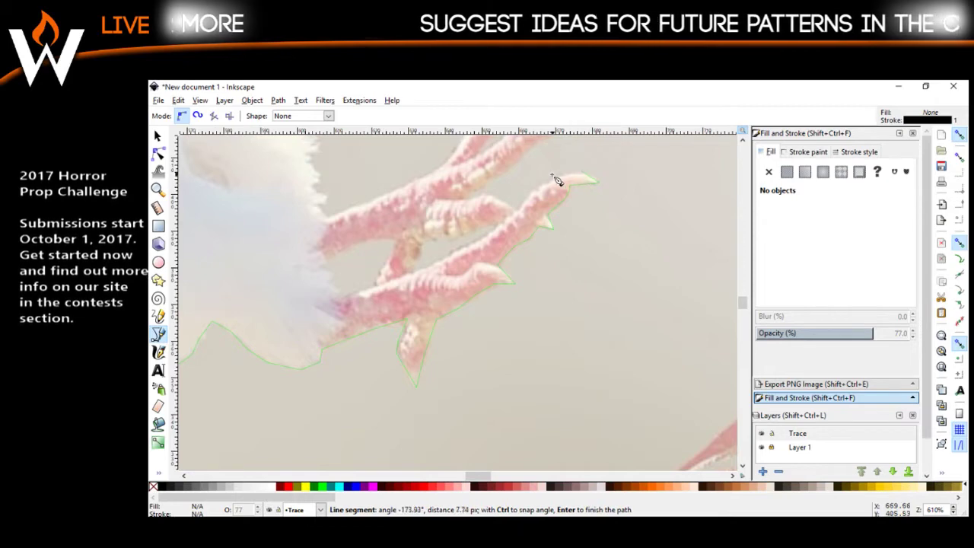
pyautogui.click(525, 213)
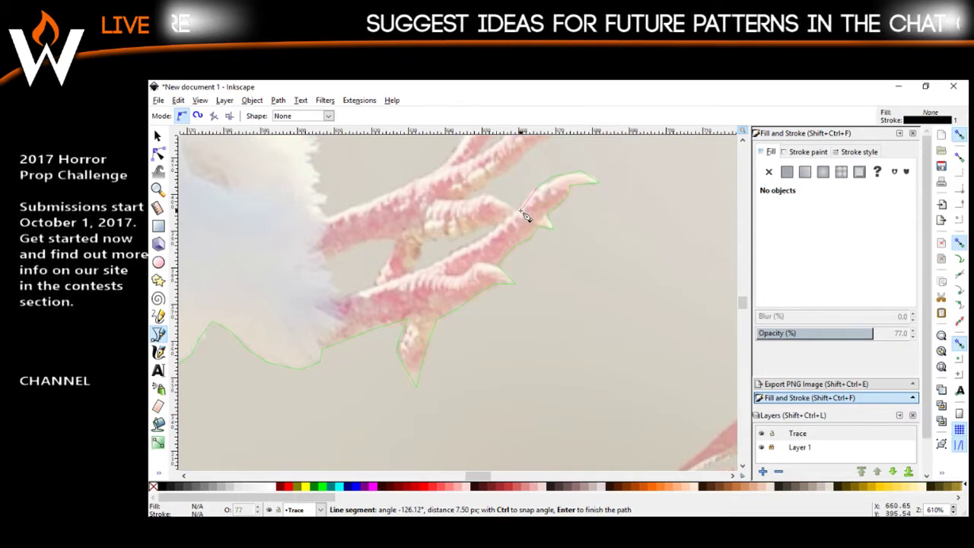
# Outline the upper side of the upper foot's short toe back to where it joins the long toe
pyautogui.click(482, 202)
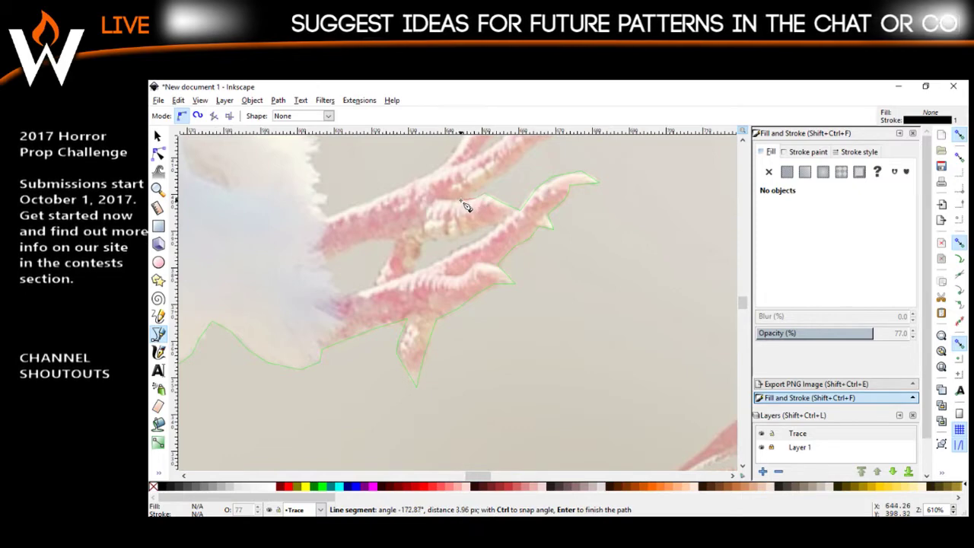
pyautogui.click(467, 206)
pyautogui.click(481, 191)
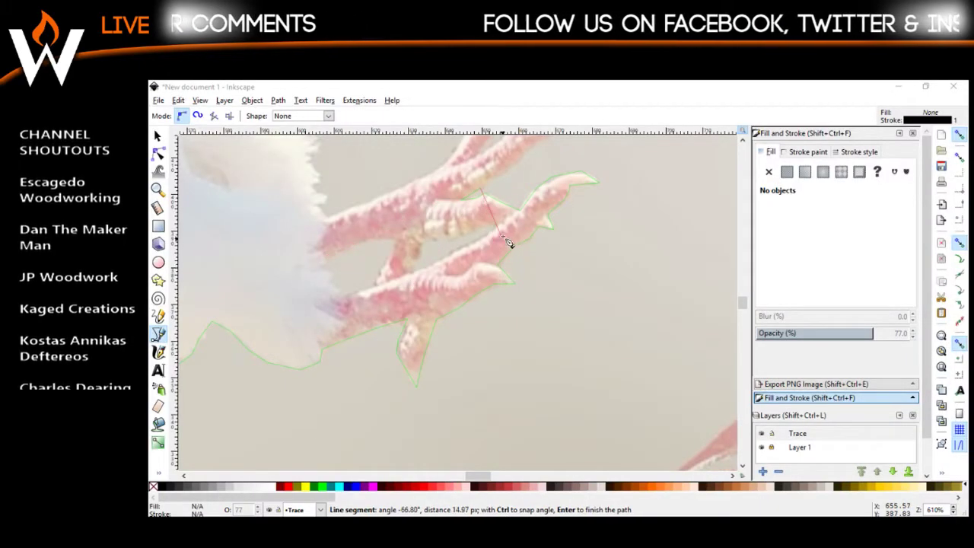
# Trace the underside of the upper foot's long toe out to the tip of its curved claw
pyautogui.scroll(1, 555, 189)
pyautogui.scroll(2, 587, 202)
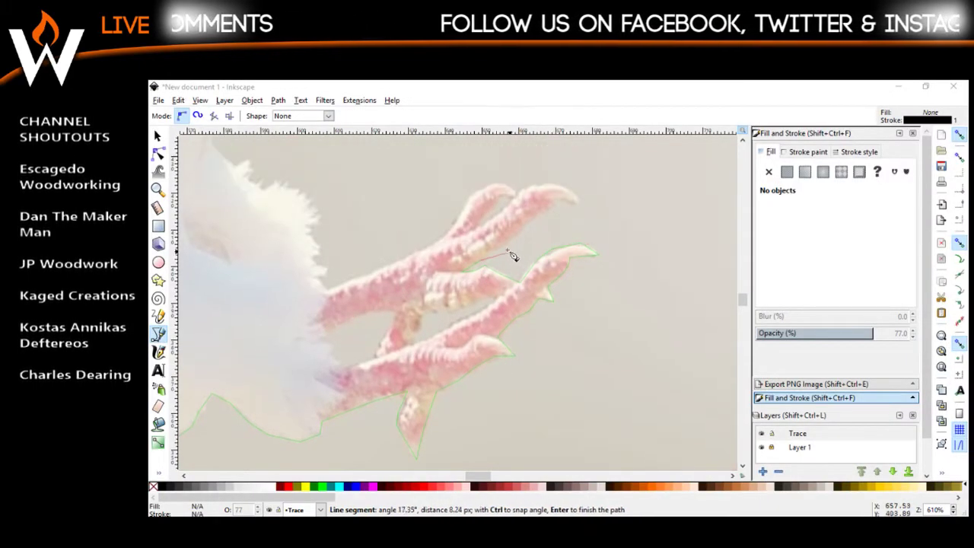
pyautogui.click(547, 219)
pyautogui.click(552, 210)
pyautogui.click(566, 203)
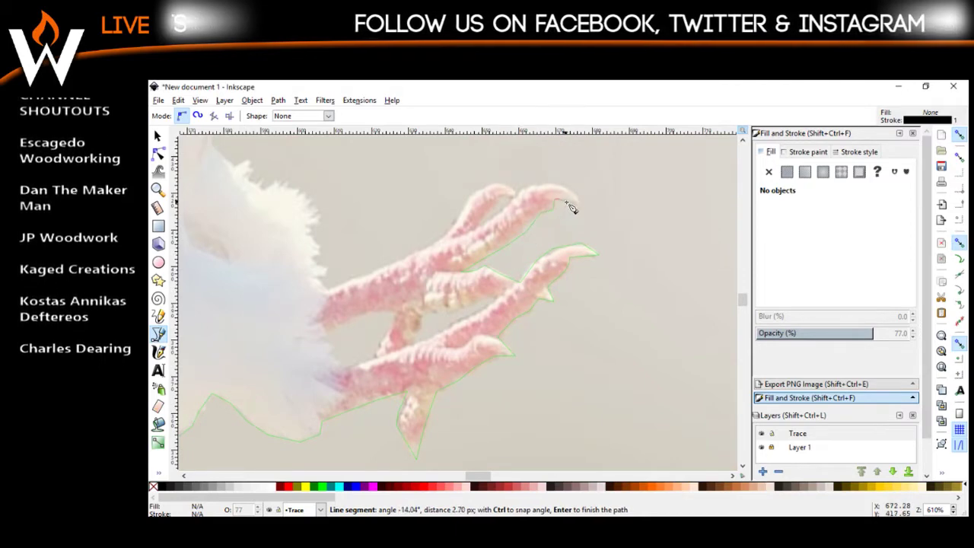
pyautogui.click(579, 204)
# Trace the top of the upper foot's long claw back to the tip of the neighbouring uppermost toe
pyautogui.click(567, 189)
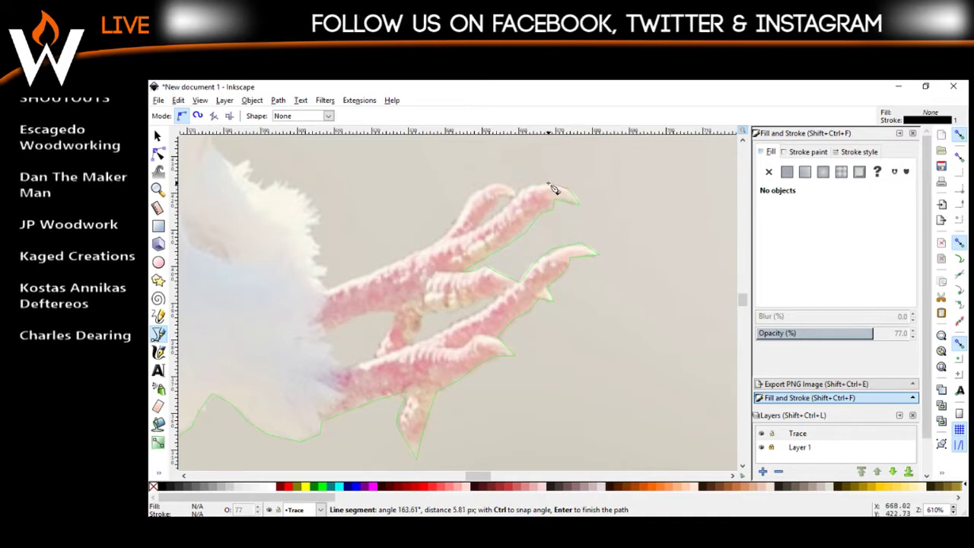
pyautogui.click(549, 184)
pyautogui.click(536, 186)
pyautogui.click(526, 184)
pyautogui.click(519, 188)
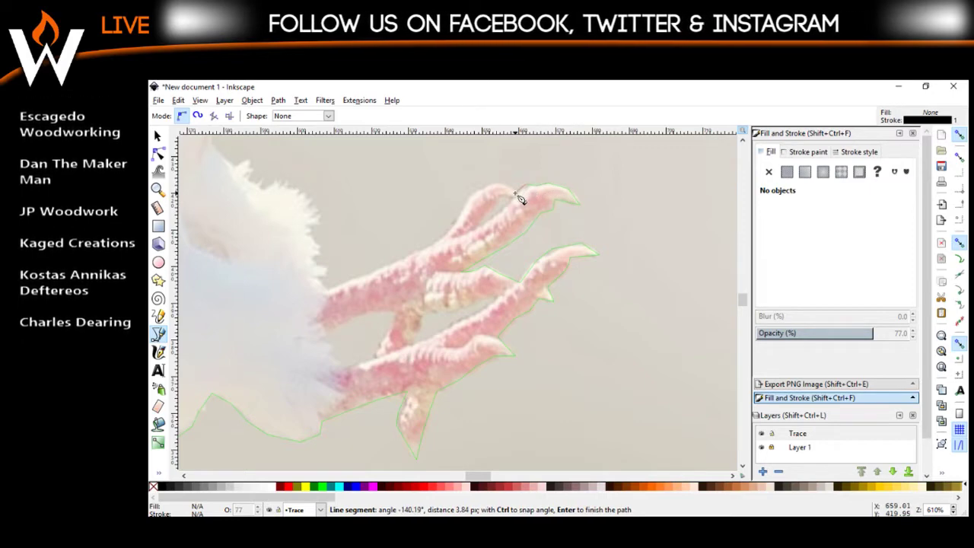
# Trace the upper foot's uppermost toe from its claw tip over the top and back to where it joins the leg
pyautogui.click(514, 193)
pyautogui.click(502, 185)
pyautogui.click(482, 190)
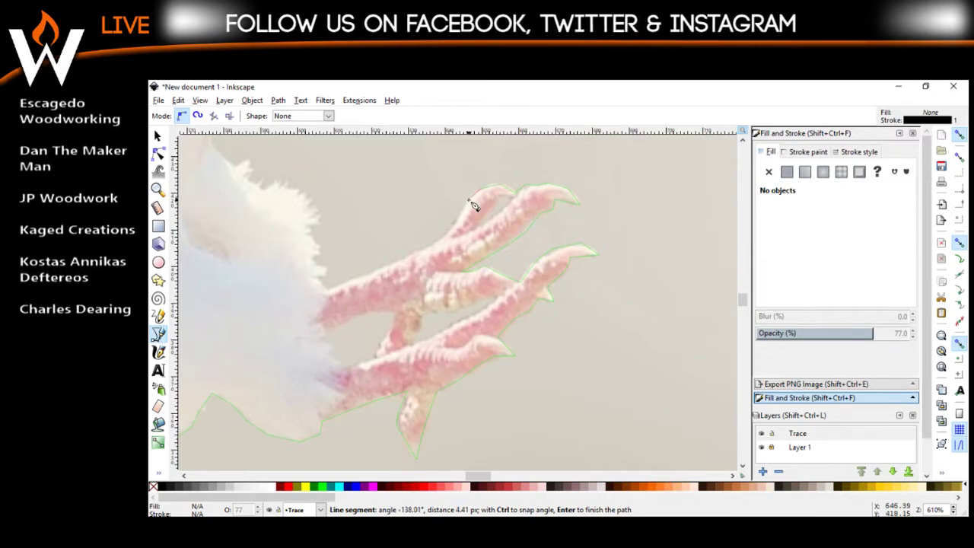
pyautogui.click(470, 199)
pyautogui.click(459, 214)
pyautogui.click(452, 225)
pyautogui.click(440, 241)
# Trace the top edge of the upper leg back to the body and end the path on the feathers just above it
pyautogui.click(424, 248)
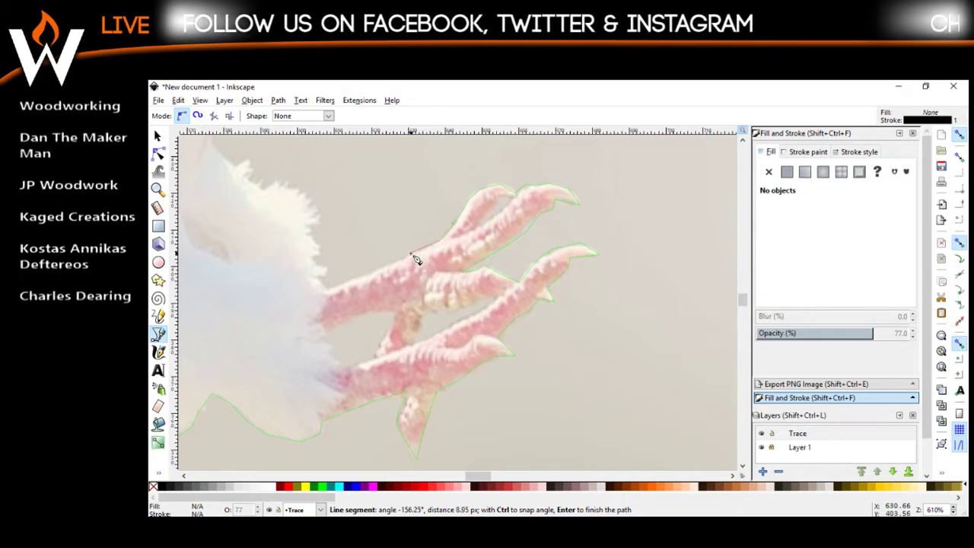
pyautogui.click(410, 253)
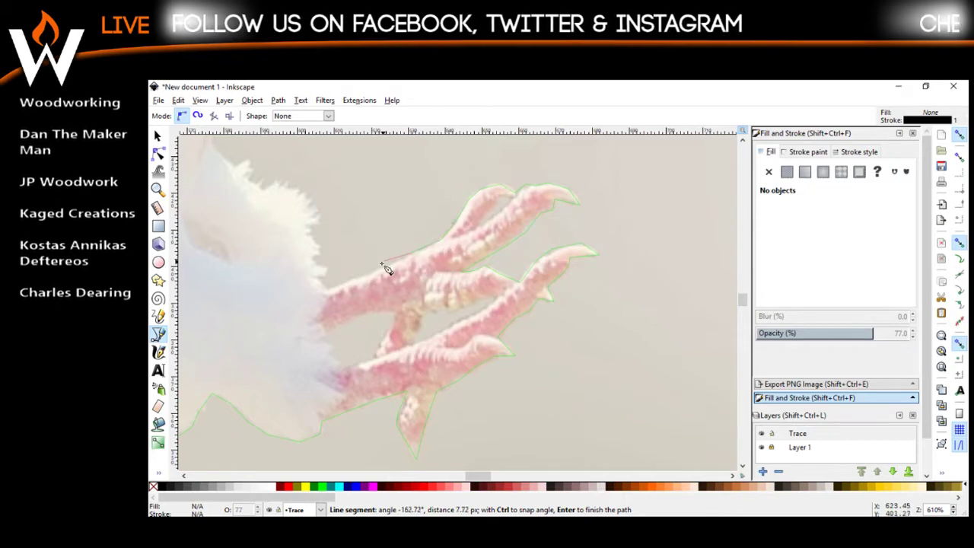
pyautogui.click(336, 298)
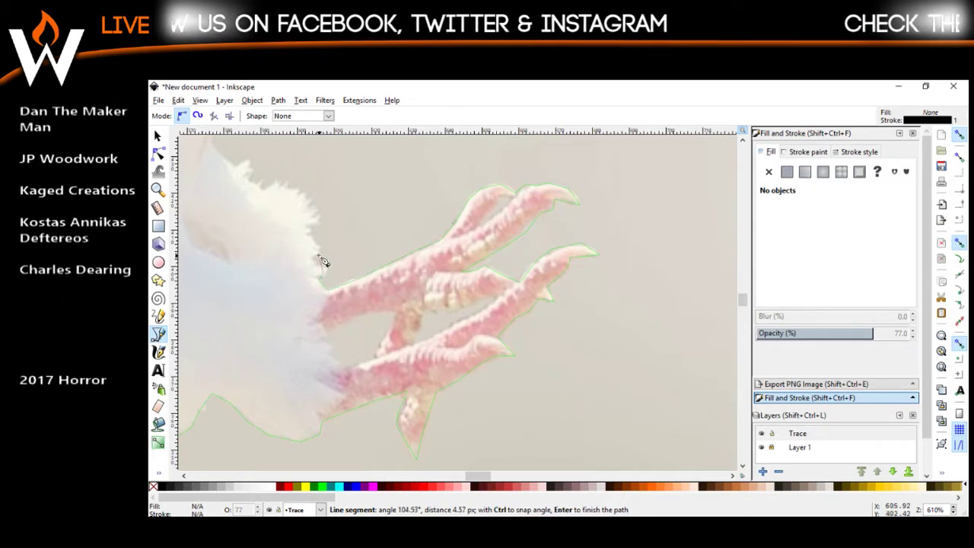
pyautogui.doubleClick(318, 256)
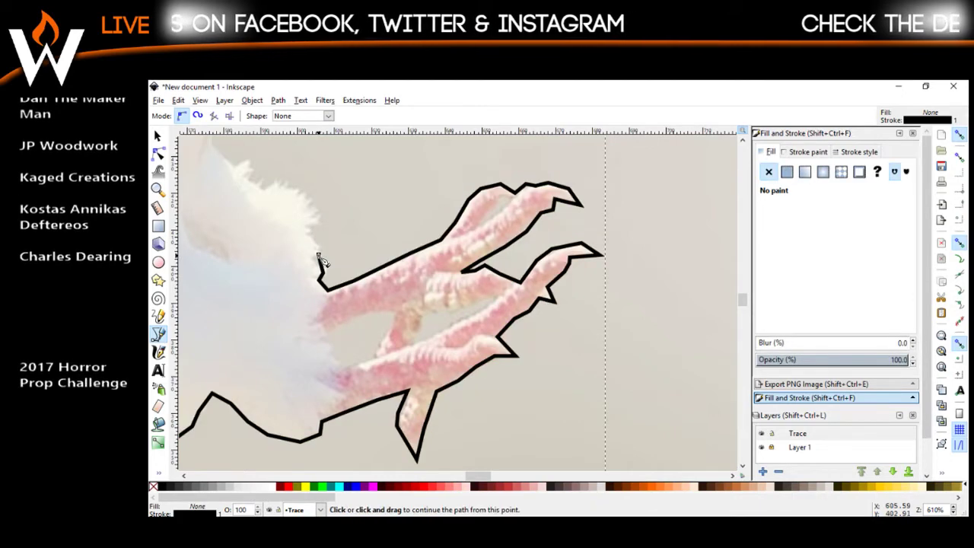
# Continue the path from its end node along the fluffy feather edge above the legs to the base of the breast
pyautogui.click(319, 256)
pyautogui.click(312, 234)
pyautogui.click(315, 222)
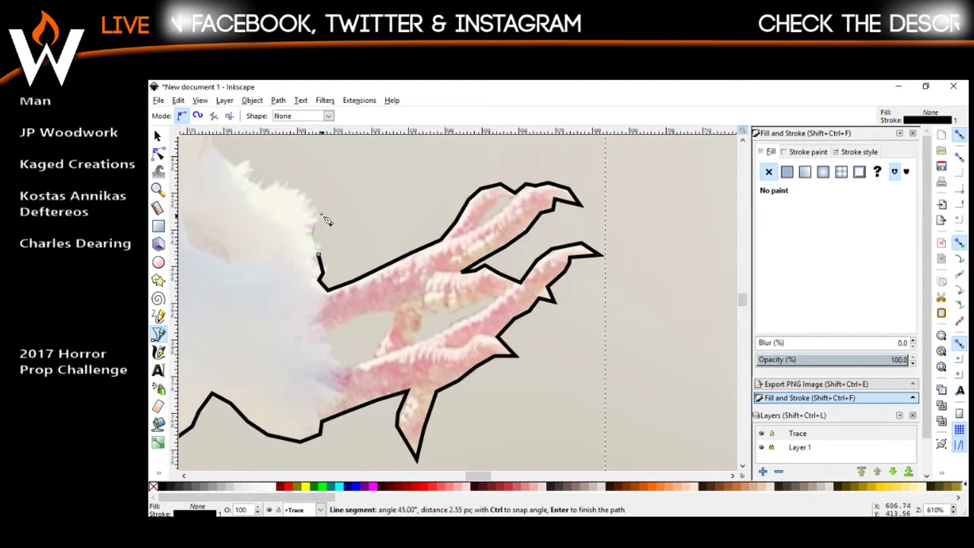
pyautogui.click(319, 210)
pyautogui.click(308, 193)
pyautogui.click(284, 188)
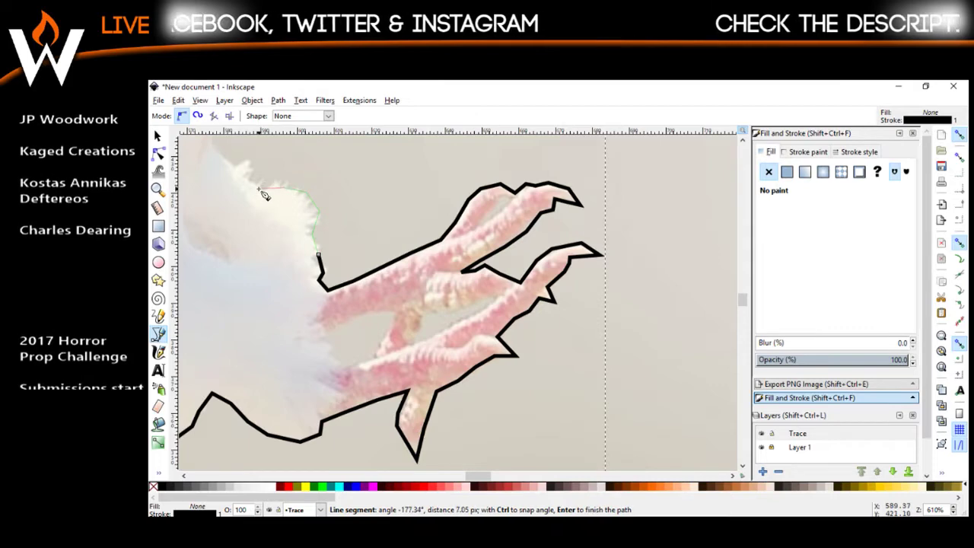
pyautogui.click(259, 189)
pyautogui.click(245, 174)
pyautogui.click(227, 158)
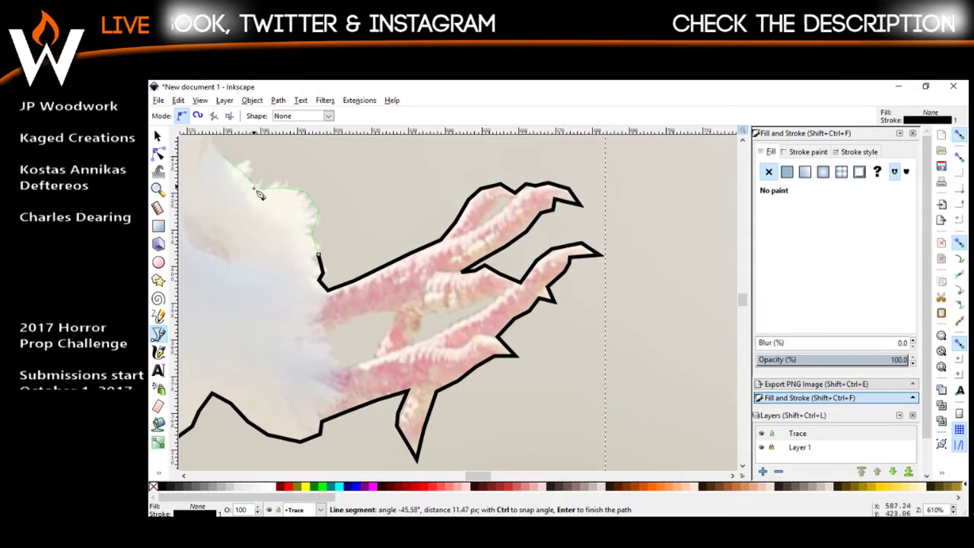
# Trace around the notch above the fluffy feathers and up the breast edge to the ruffled feathers below the neck
pyautogui.scroll(2, 253, 229)
pyautogui.scroll(6, 235, 224)
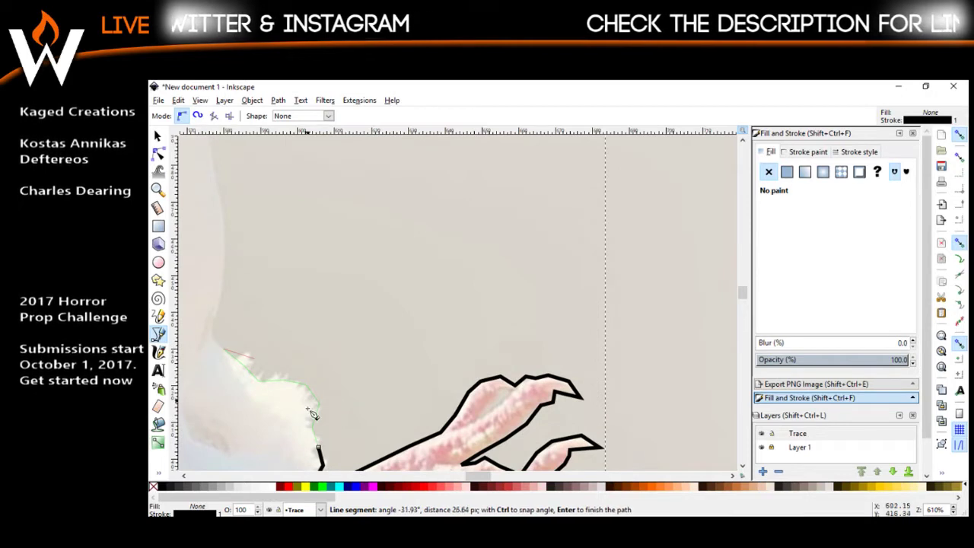
pyautogui.click(214, 334)
pyautogui.click(213, 325)
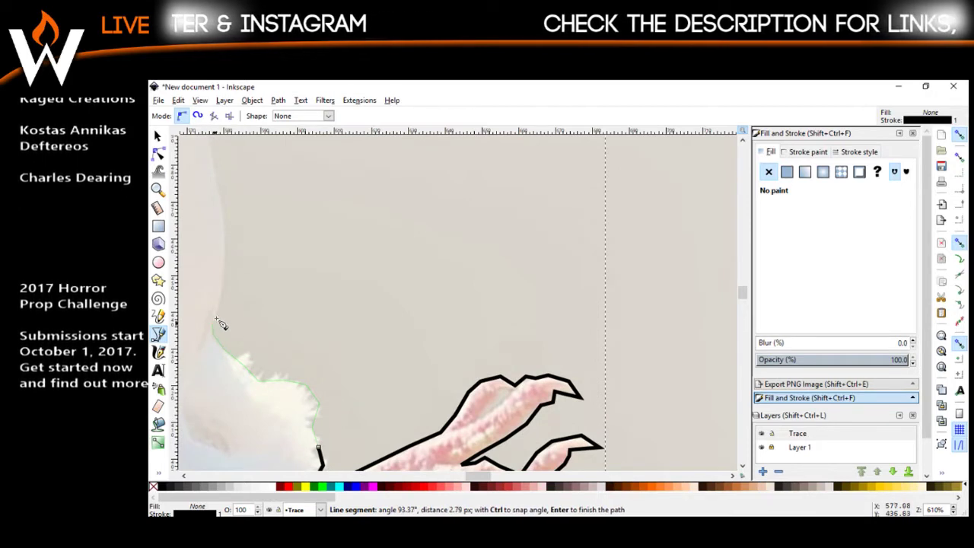
pyautogui.click(219, 305)
pyautogui.scroll(2, 230, 297)
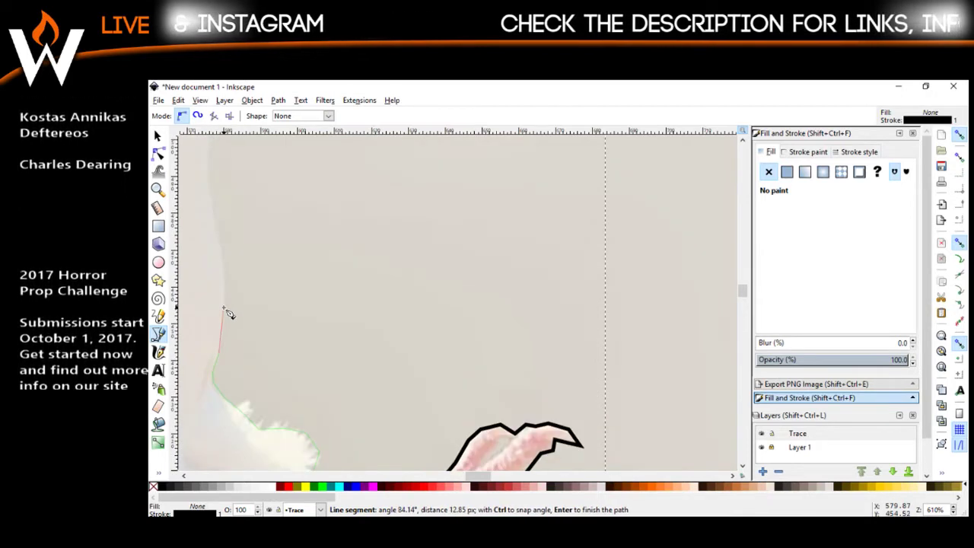
pyautogui.click(221, 258)
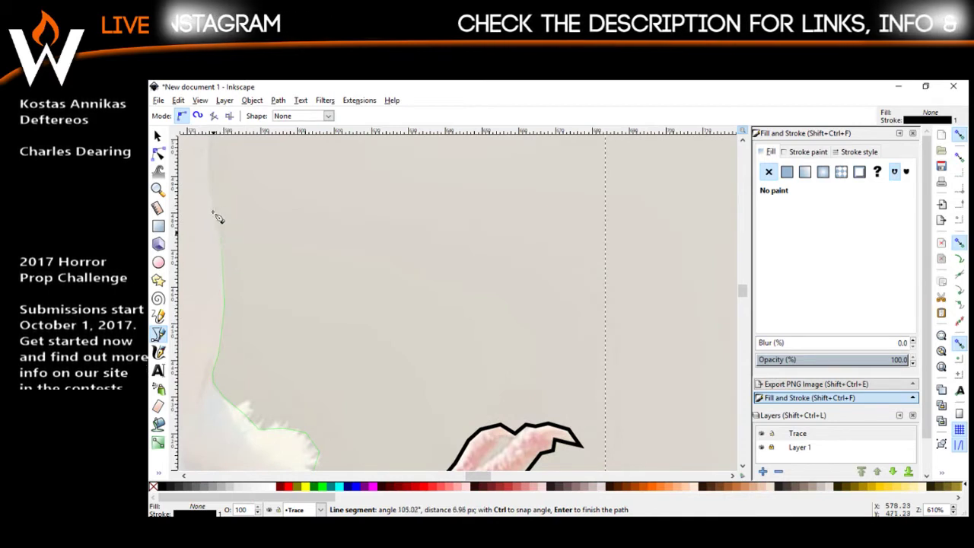
pyautogui.scroll(2, 212, 228)
pyautogui.click(214, 257)
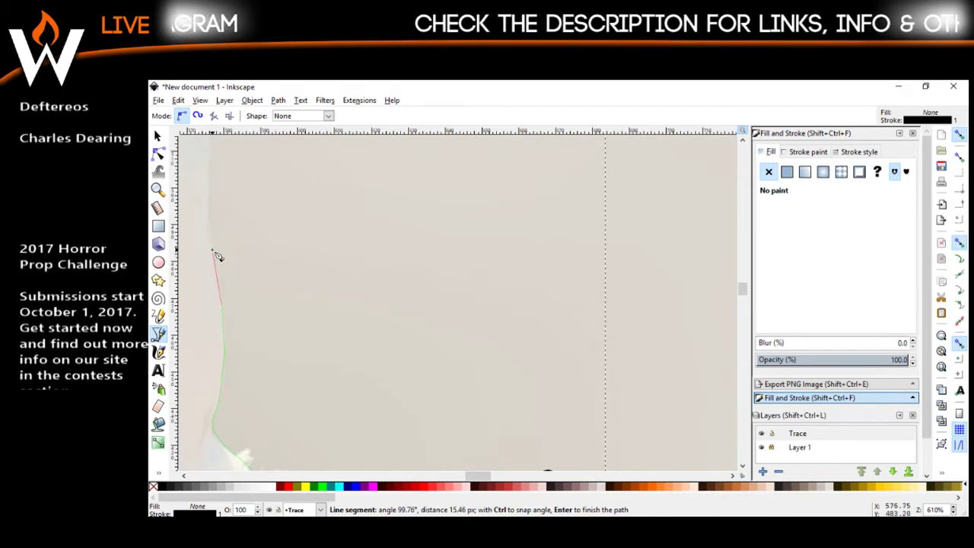
pyautogui.scroll(5, 213, 251)
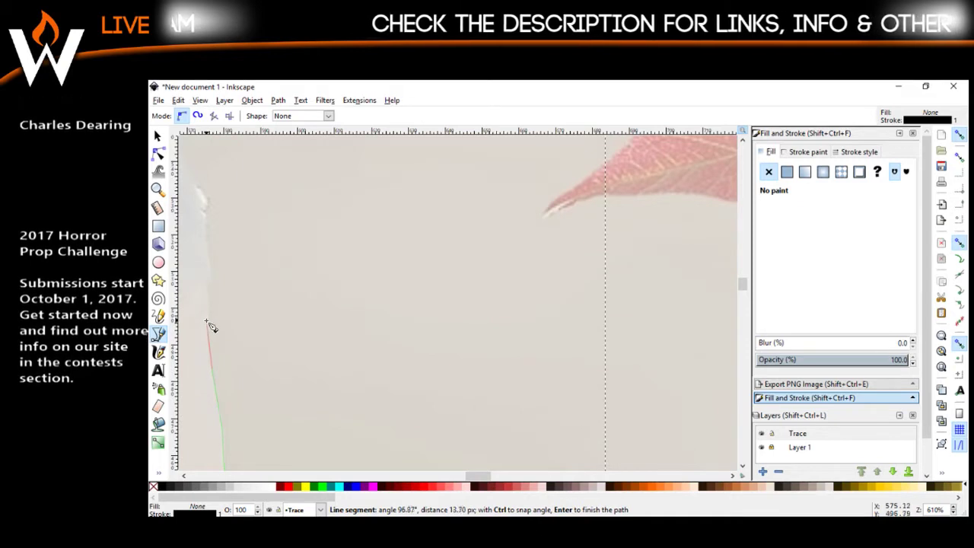
pyautogui.click(211, 328)
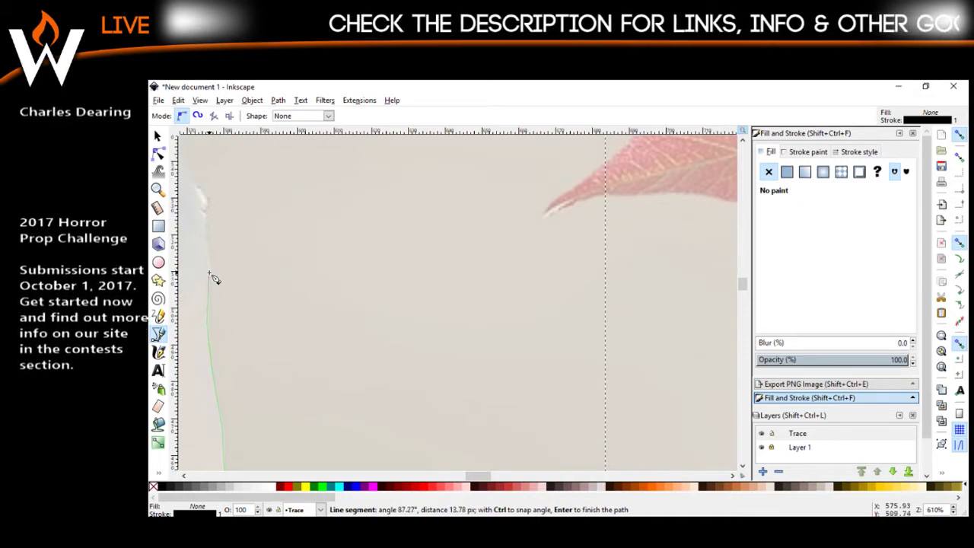
pyautogui.click(207, 219)
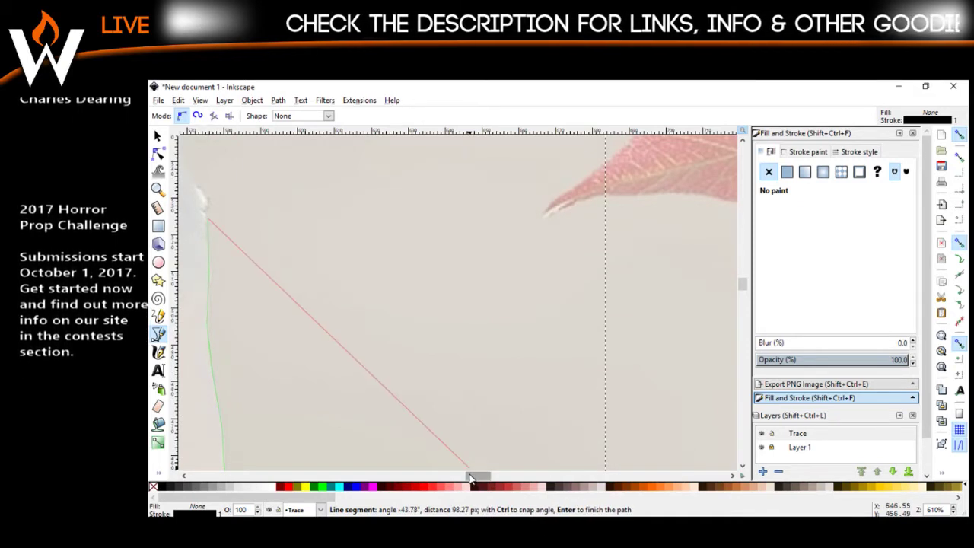
# Trace the front of the neck, the throat and the underside of the beak, closing the outline at the beak tip
pyautogui.hscroll(-10, 469, 457)
pyautogui.scroll(5, 472, 285)
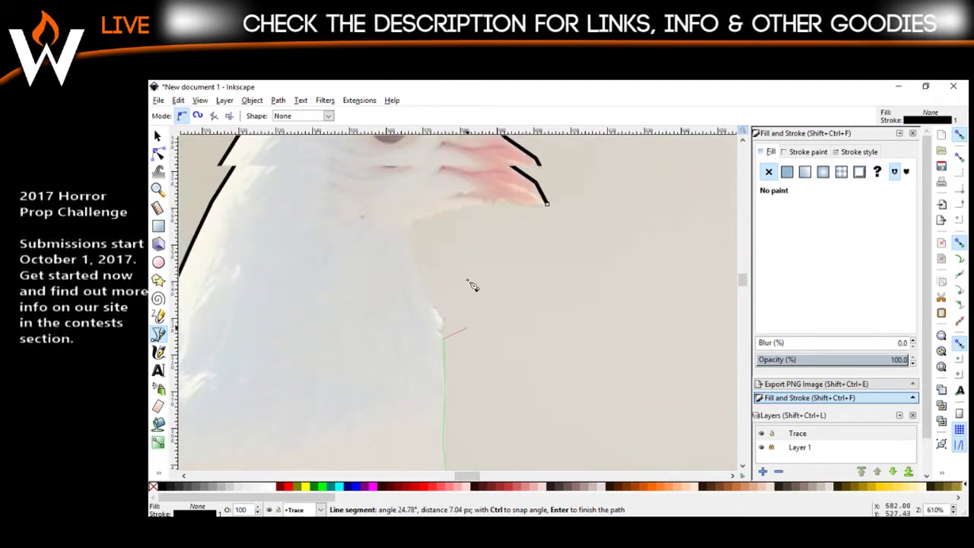
pyautogui.click(444, 320)
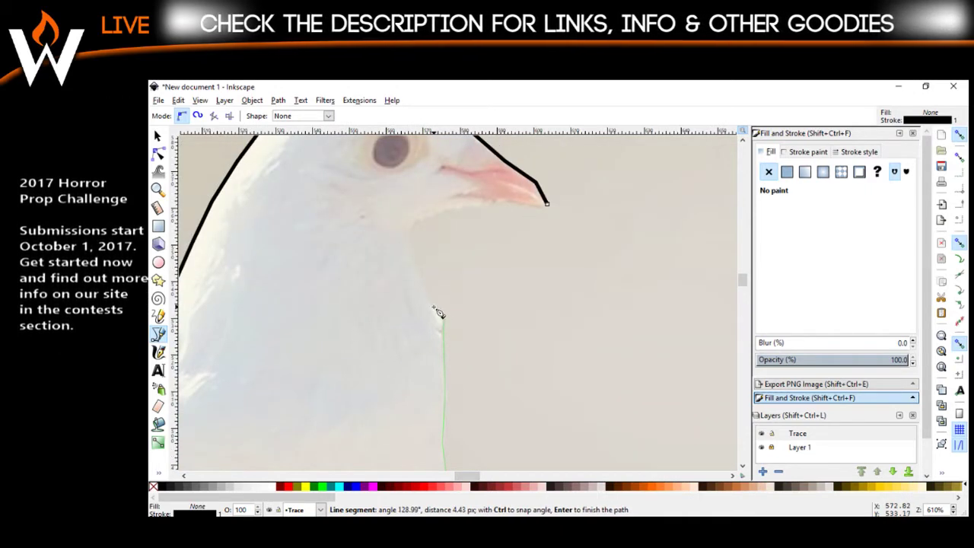
pyautogui.click(428, 303)
pyautogui.click(414, 266)
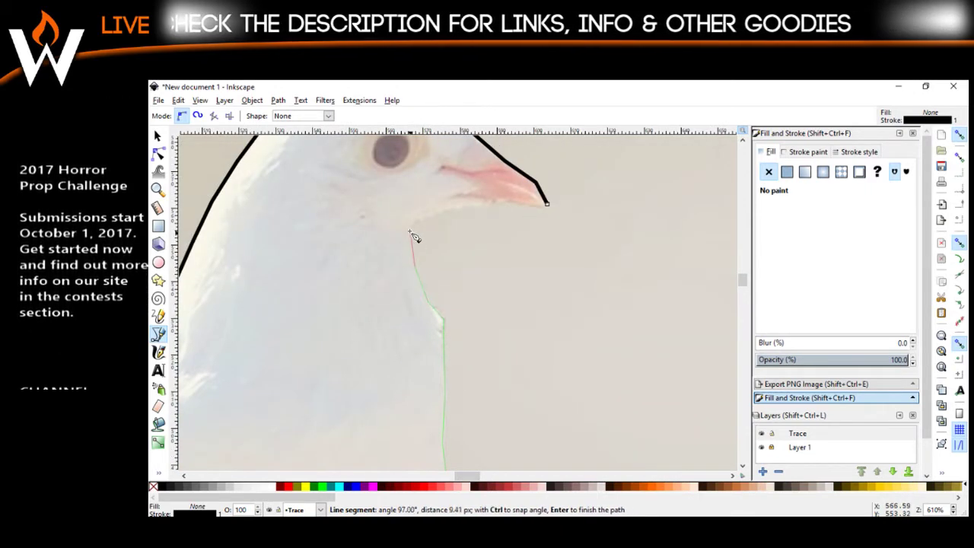
pyautogui.click(412, 233)
pyautogui.click(457, 207)
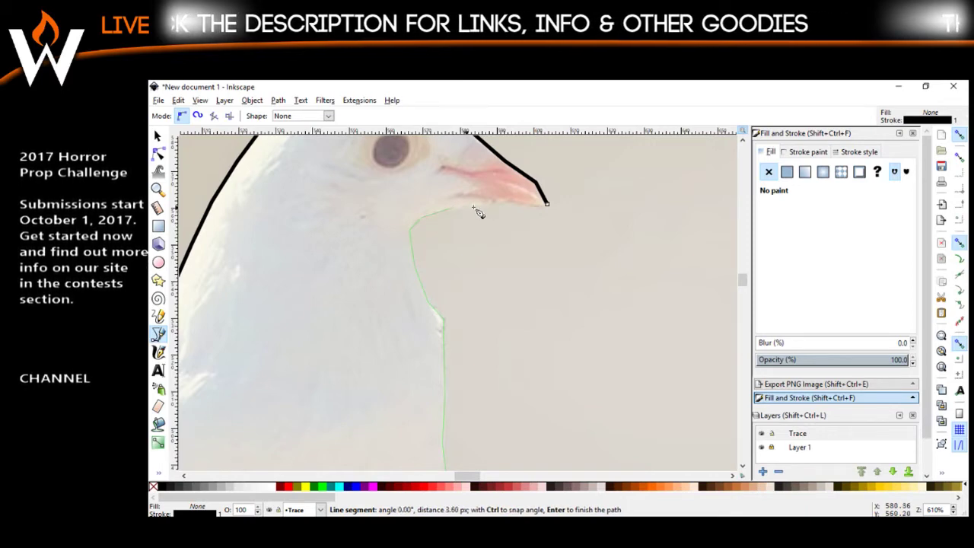
pyautogui.click(547, 206)
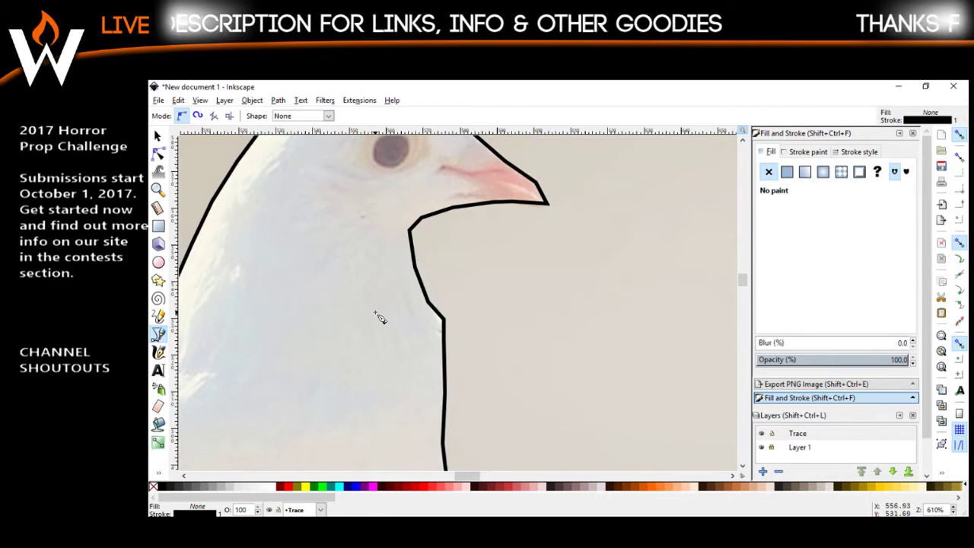
pyautogui.scroll(-6, 380, 318)
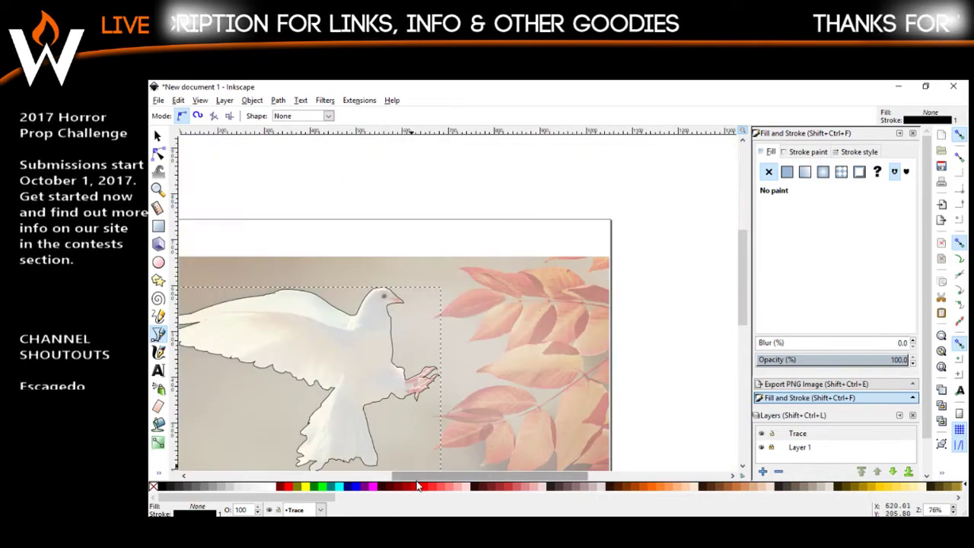